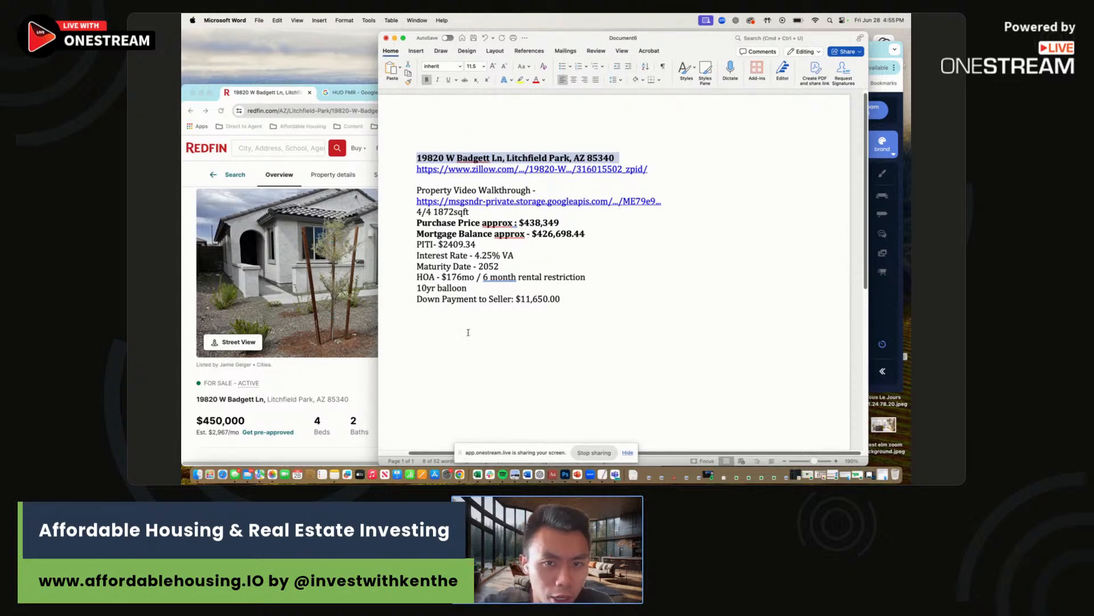
Bring Chrome's Redfin listing ($450,000, 4 beds, 2 baths, 1,872 sq ft) in front of the Word notes.
click(346, 392)
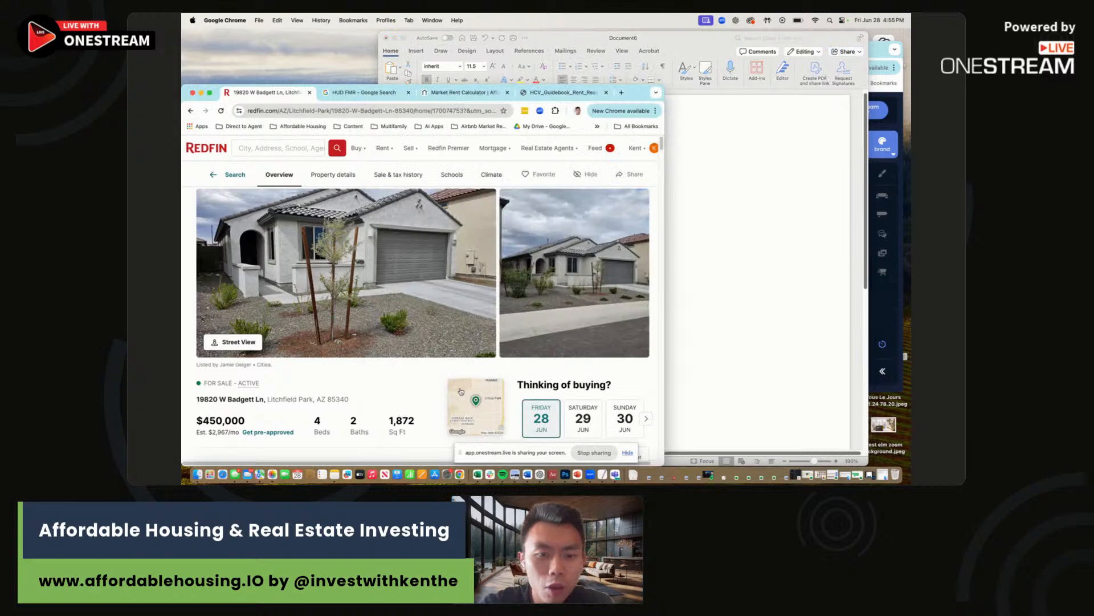
Zoom the listing's location map out to the Phoenix metro, back to Litchfield Park, then close it.
click(461, 387)
drag(640, 92, 693, 36)
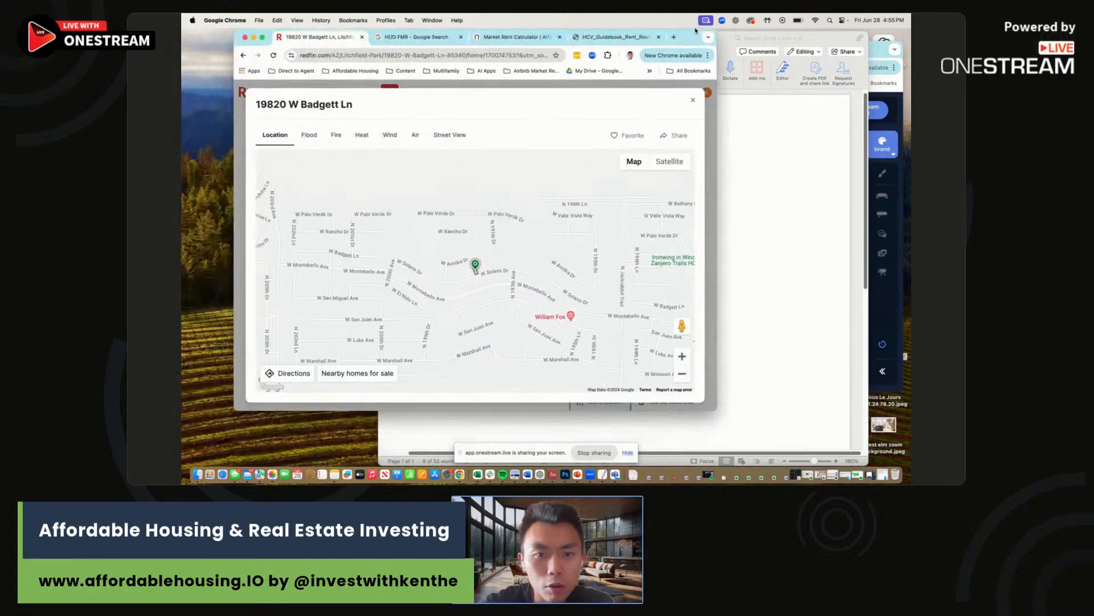
click(682, 374)
click(682, 374)
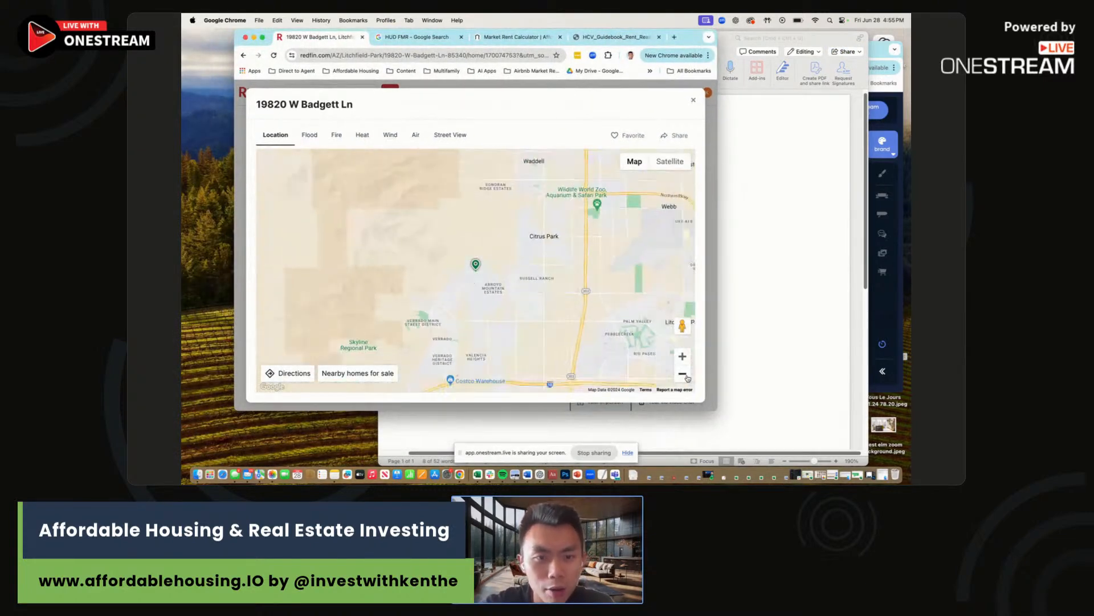
click(683, 374)
click(683, 374)
click(682, 374)
click(683, 374)
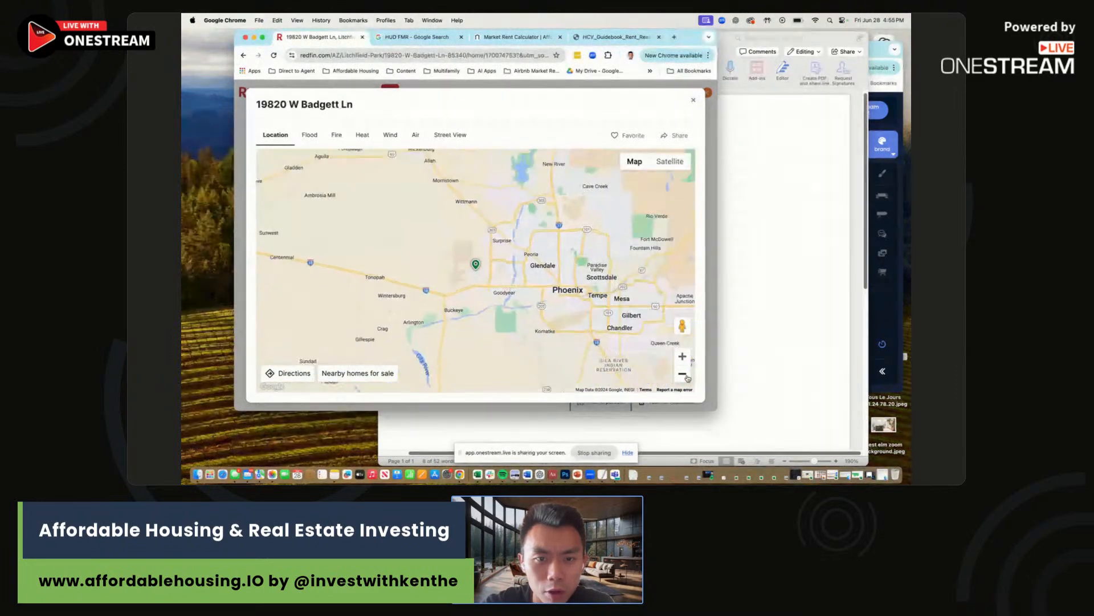
click(682, 356)
click(682, 356)
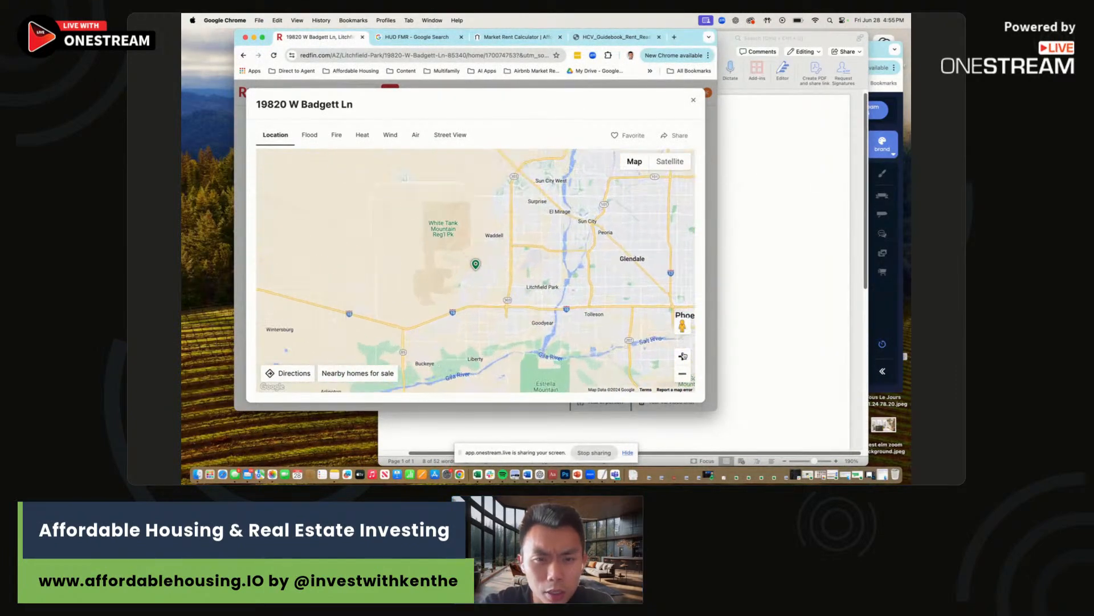
drag(602, 278, 490, 268)
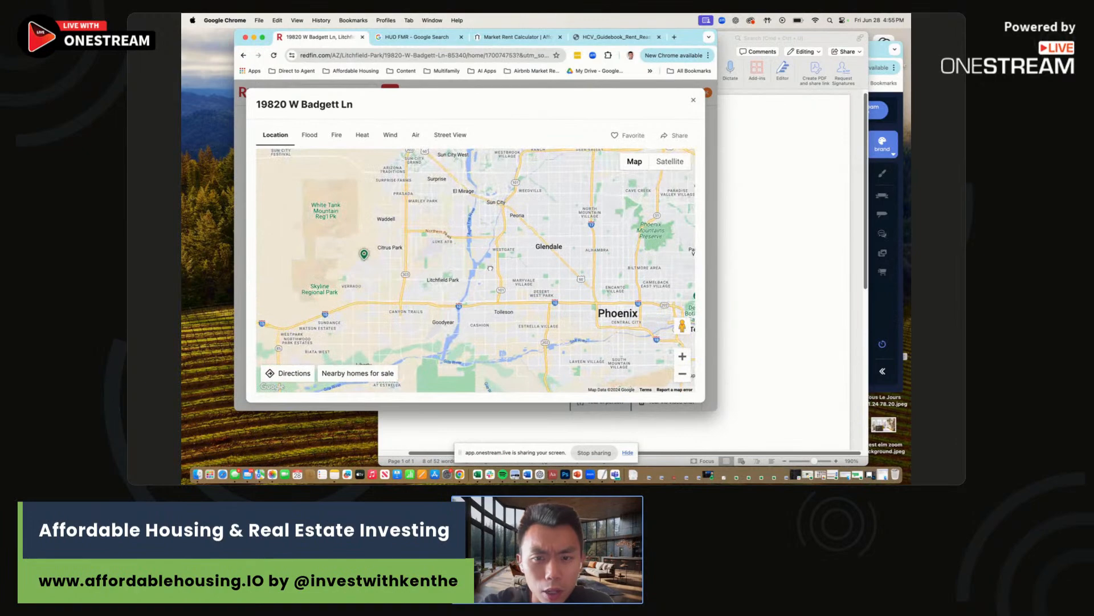
click(693, 100)
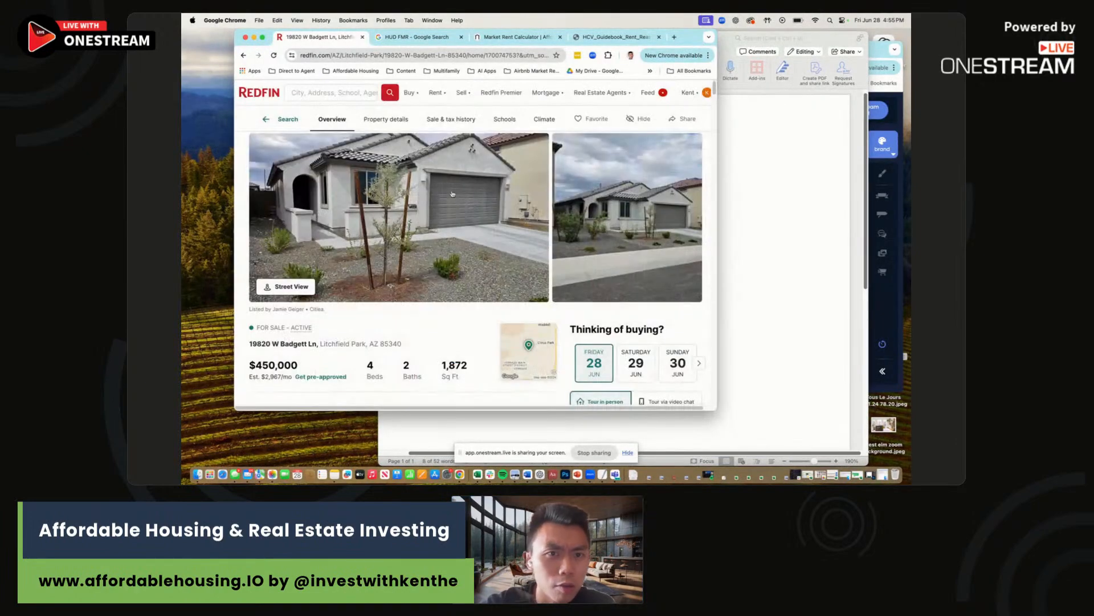
Search the listing page for 'county' to confirm Maricopa County, then return to the Word notes.
key(super+f)
text(counrt)
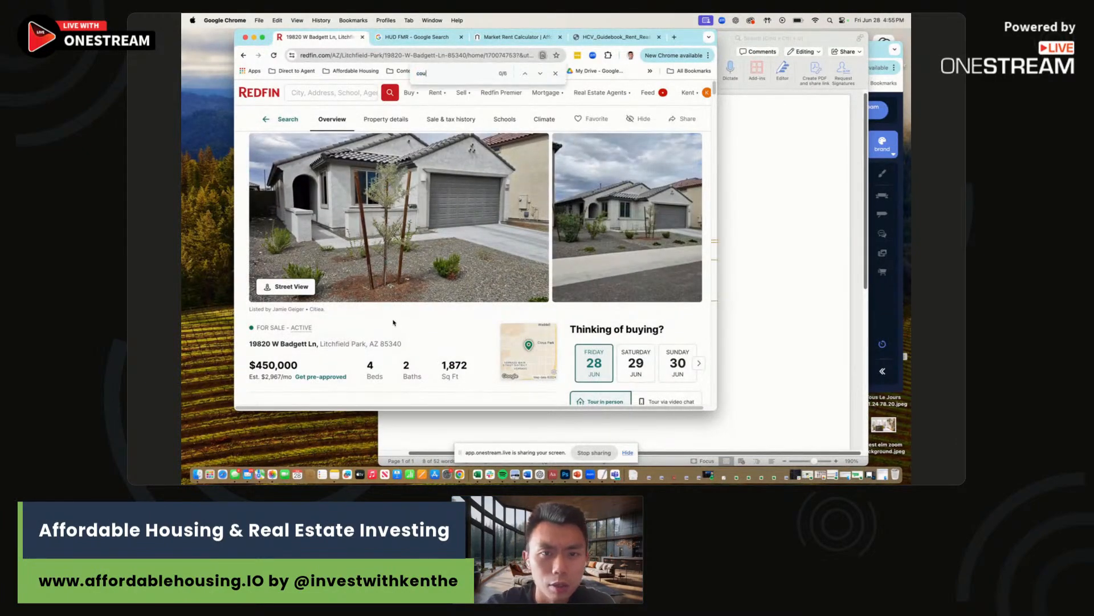
scroll(393, 323, down, 4)
text(ty)
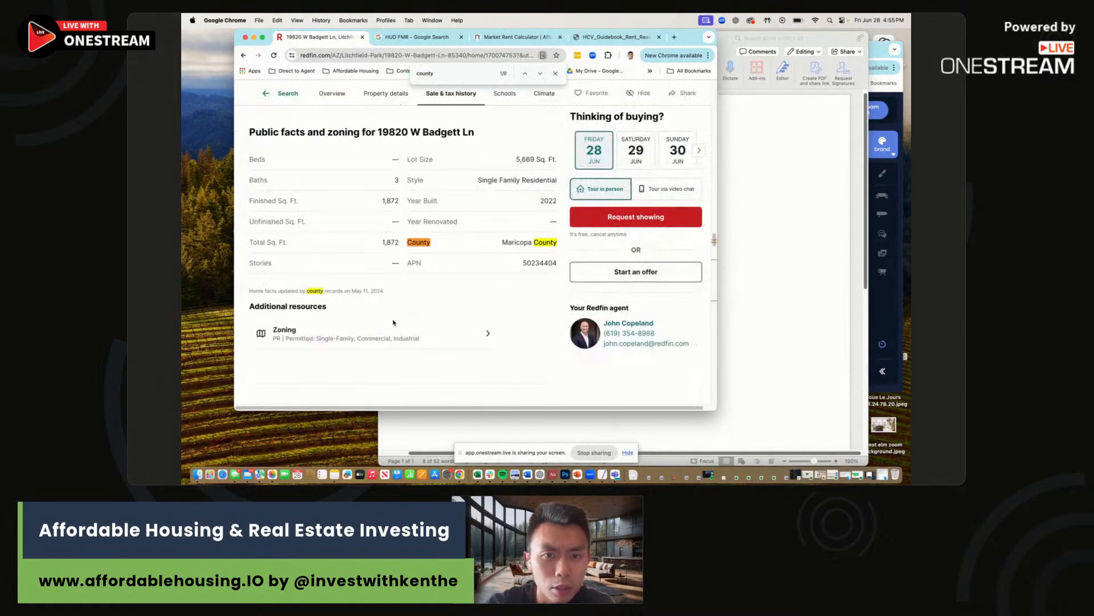
drag(714, 241, 715, 94)
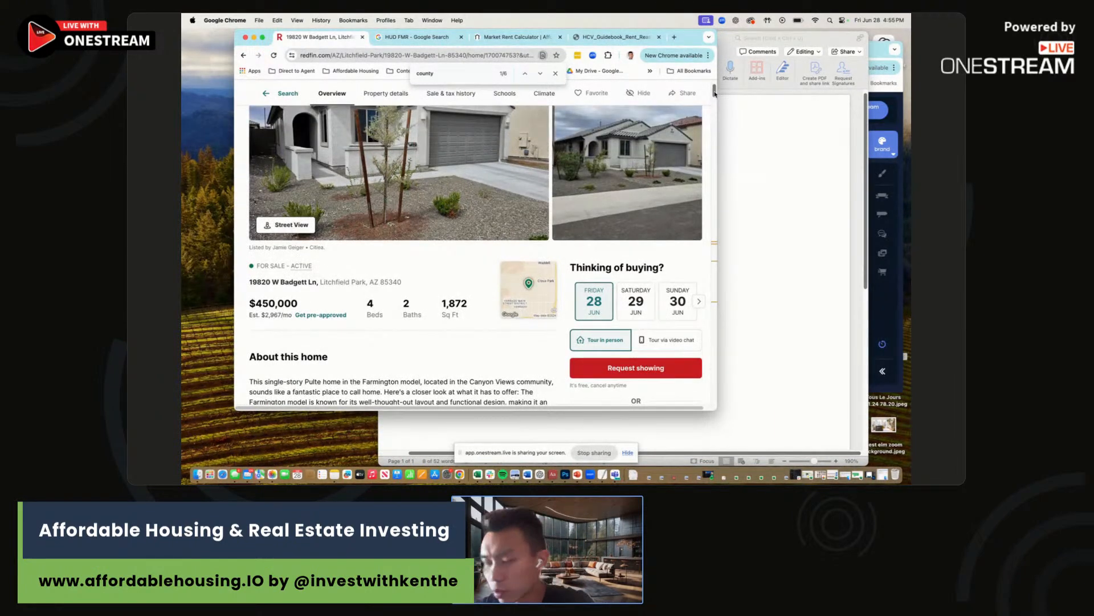
click(757, 234)
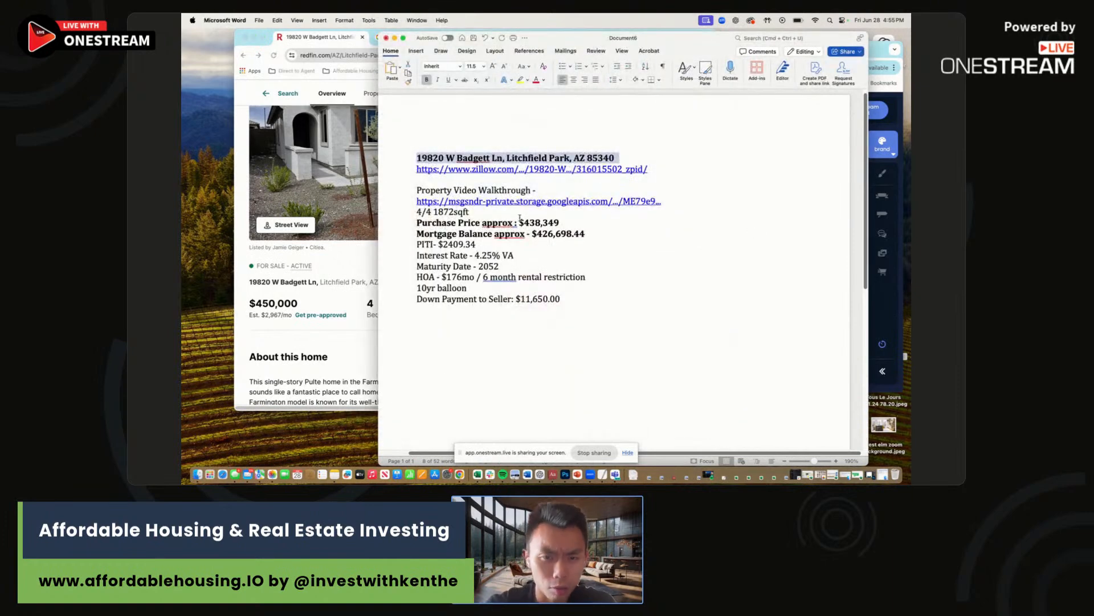
drag(520, 223, 537, 247)
click(537, 248)
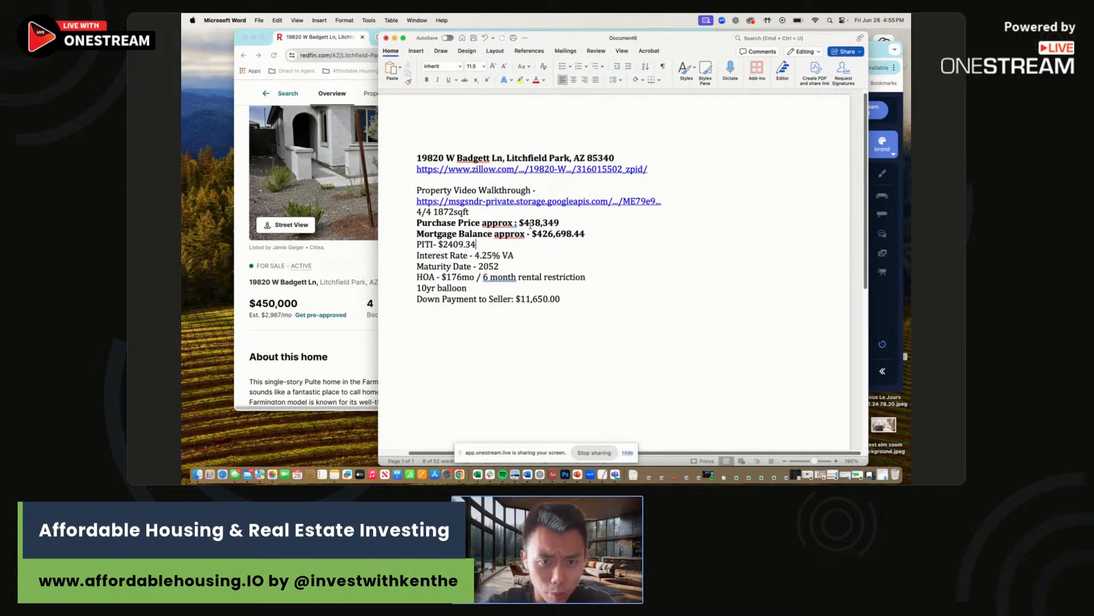
right_click(478, 477)
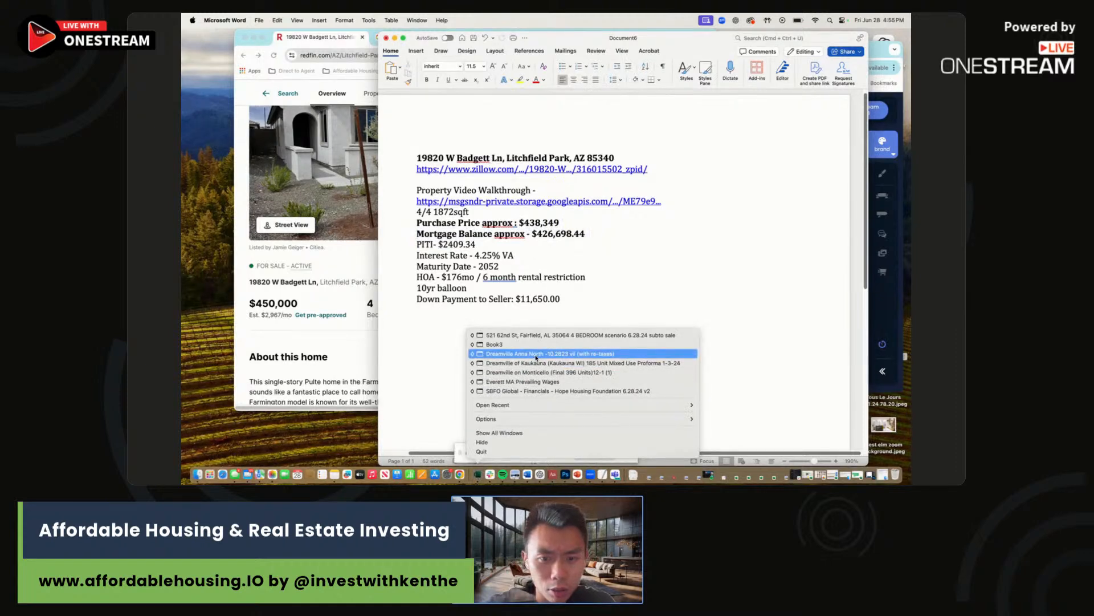
mouse_move(512, 408)
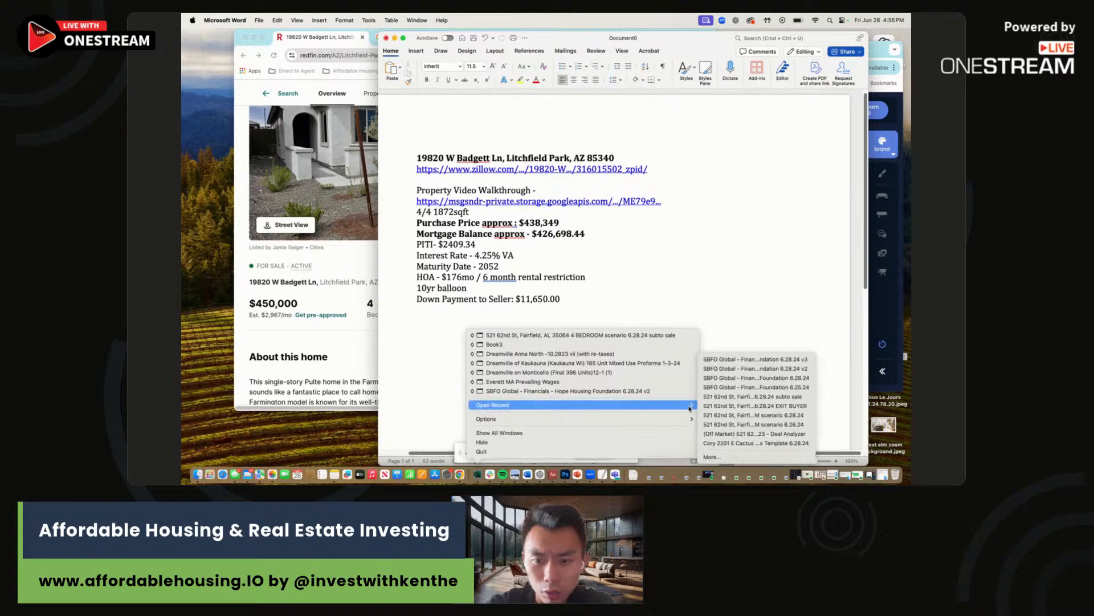
click(747, 444)
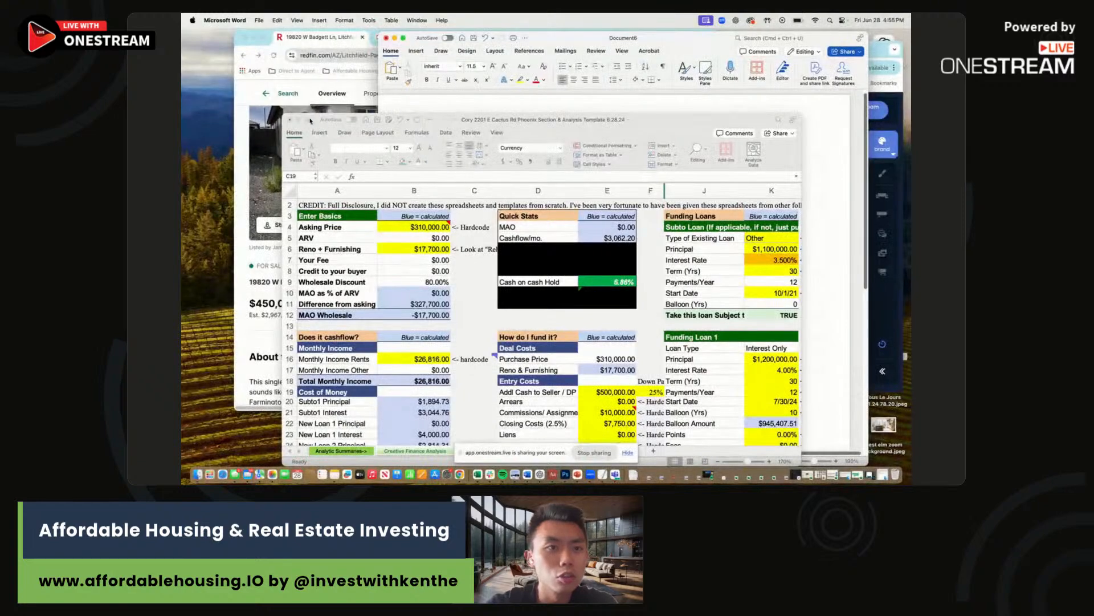
click(291, 121)
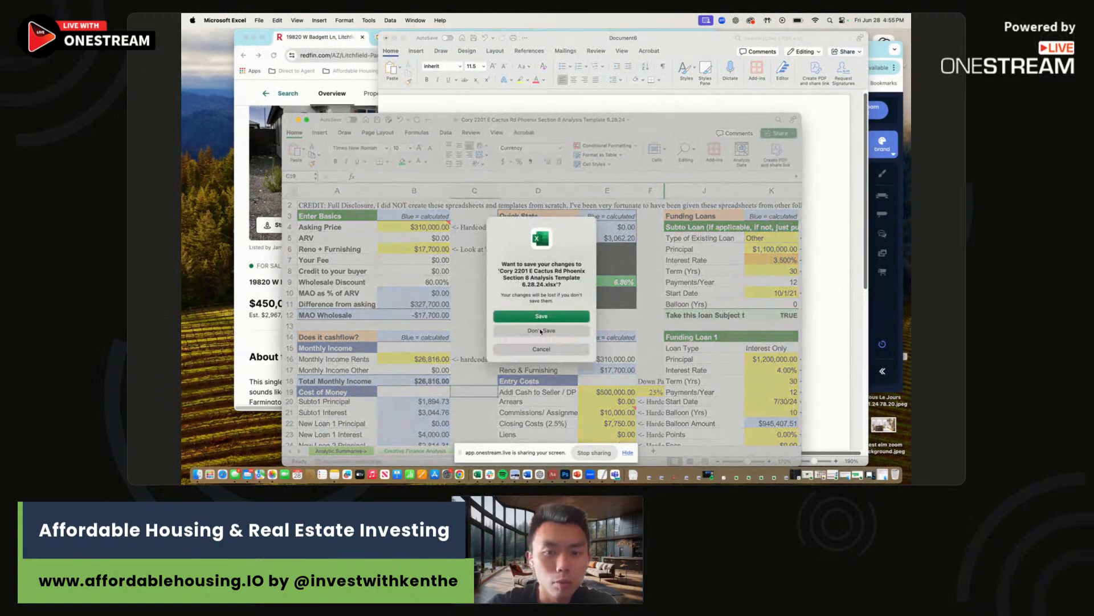
click(541, 330)
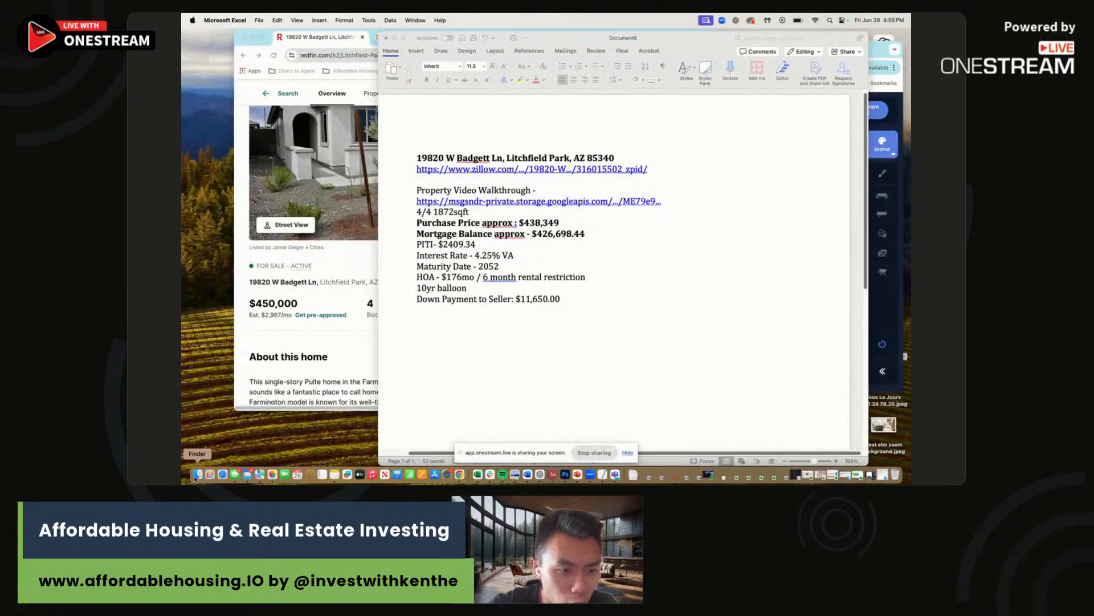
click(601, 248)
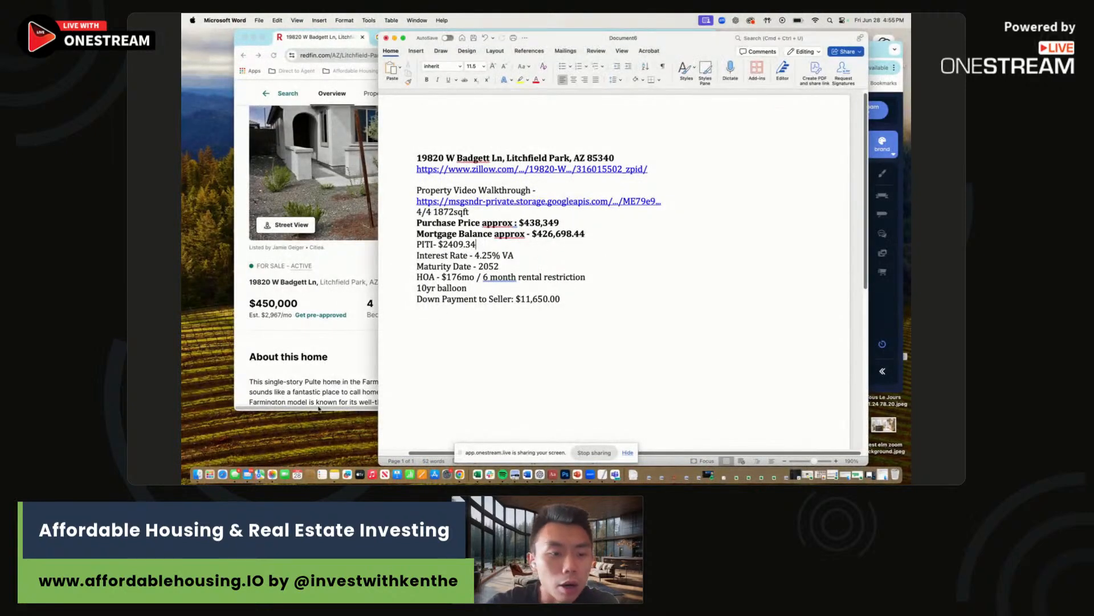
right_click(478, 474)
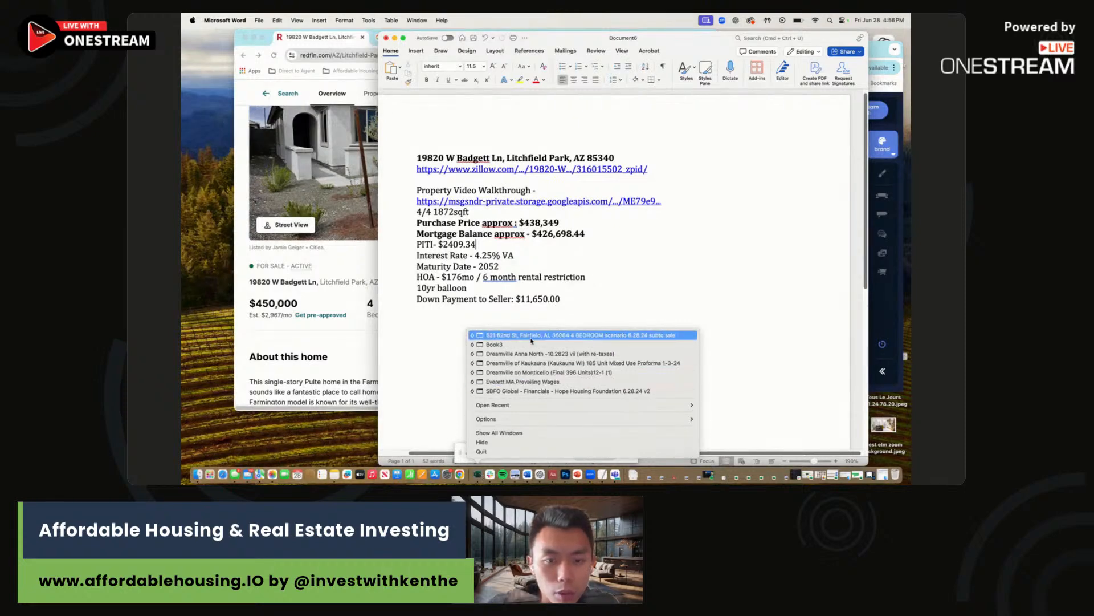
click(513, 335)
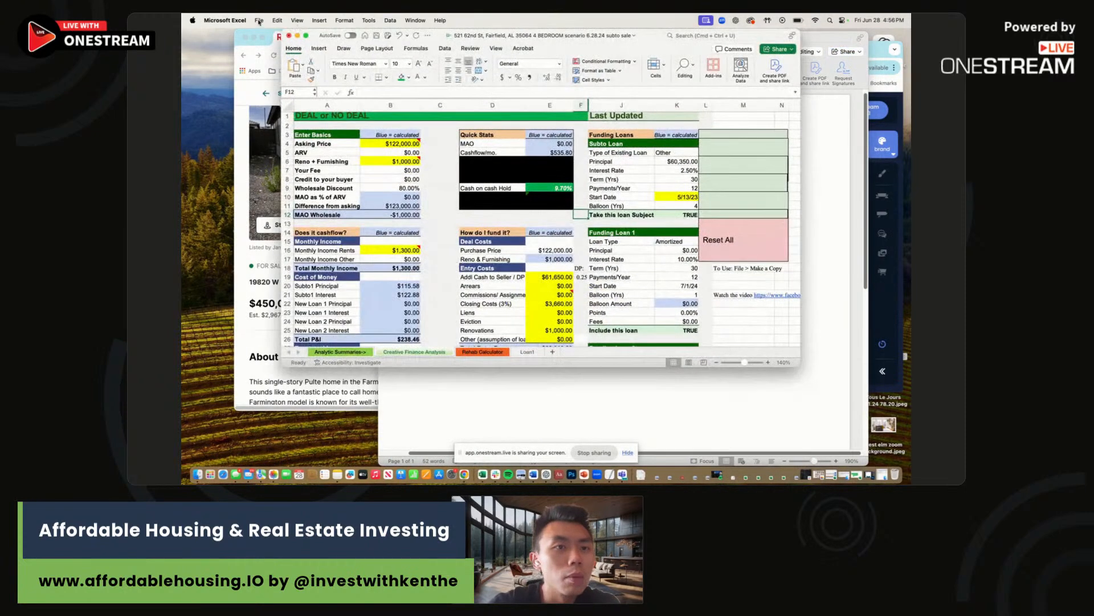
click(259, 20)
click(280, 95)
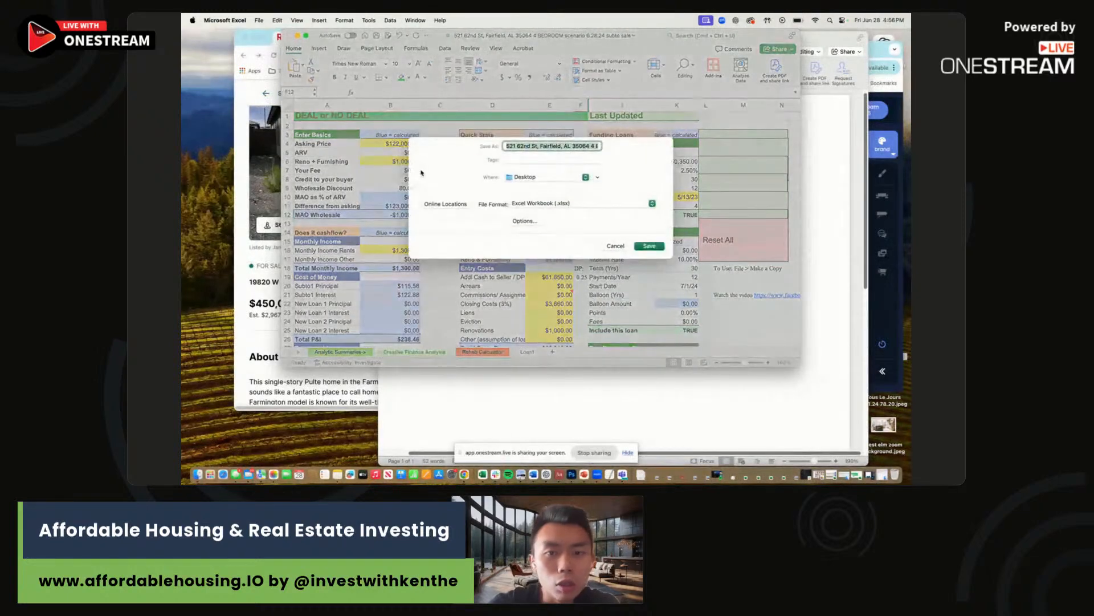
click(590, 147)
right_click(589, 147)
click(512, 154)
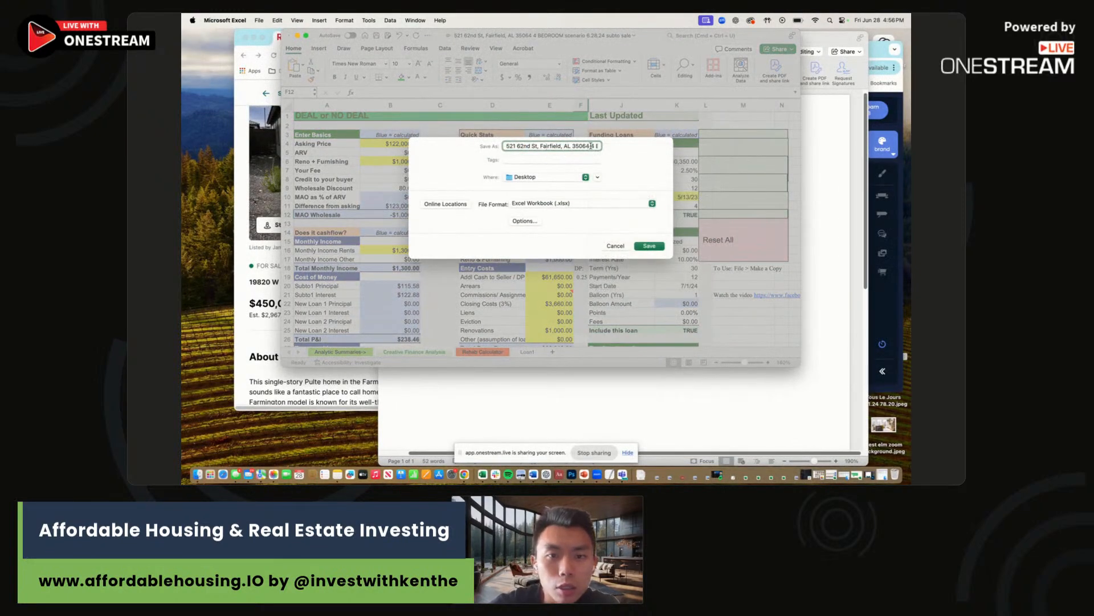
drag(591, 146, 486, 147)
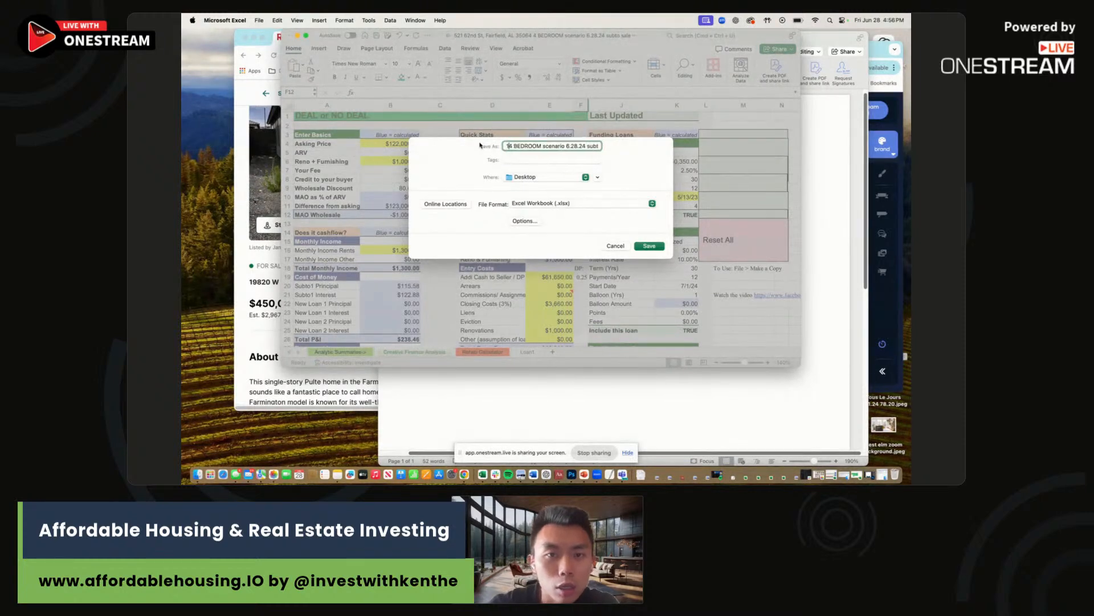
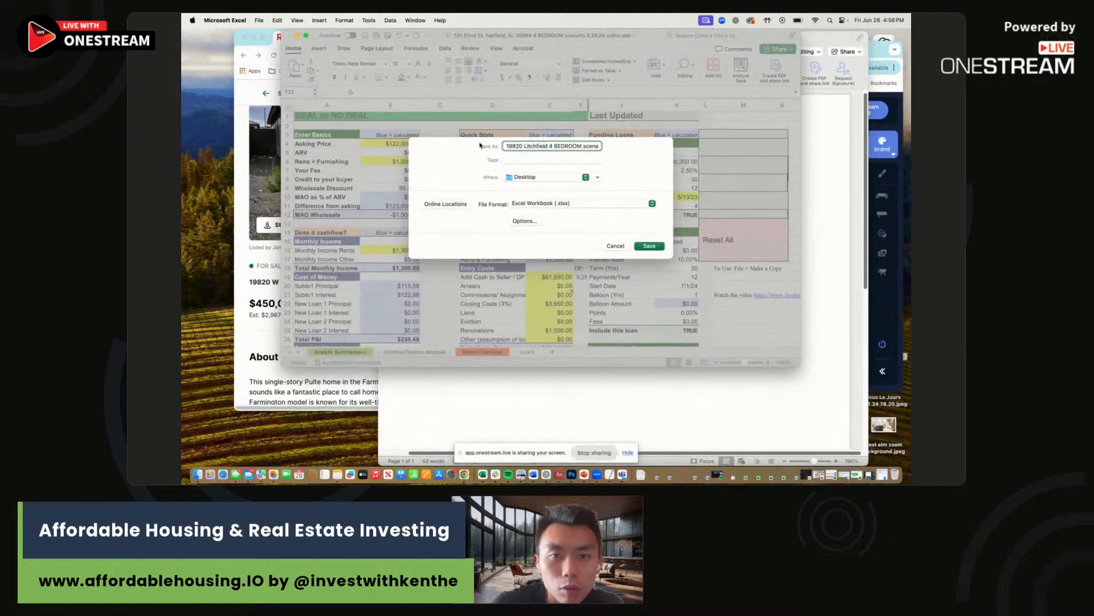
mouse_move(549, 146)
mouse_down()
mouse_move(642, 154)
mouse_move(550, 147)
mouse_up()
key(BackSpace)
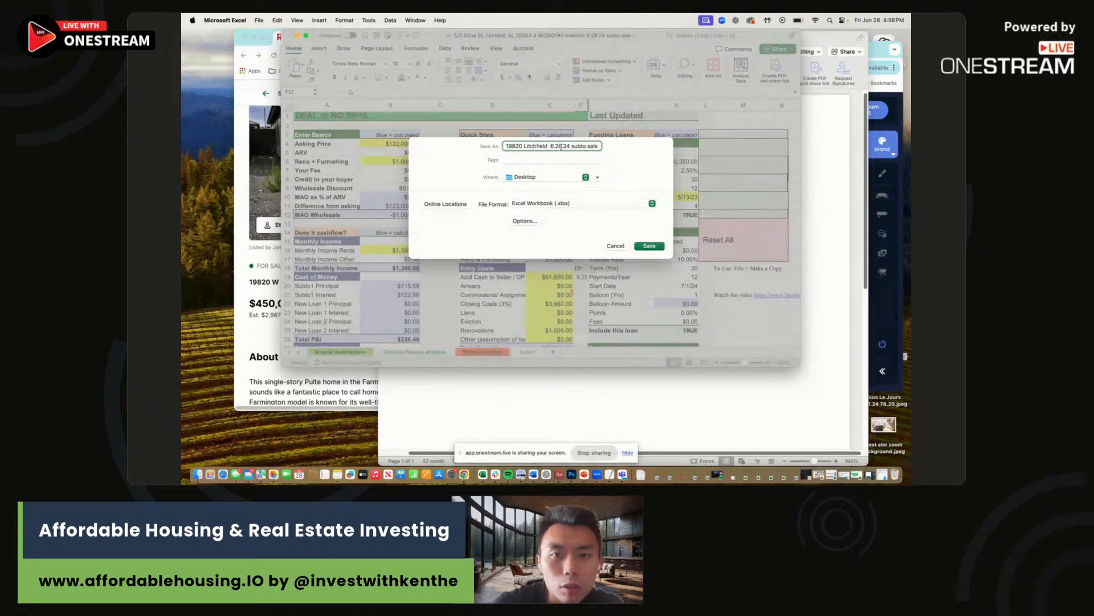
drag(571, 146, 606, 152)
key(BackSpace)
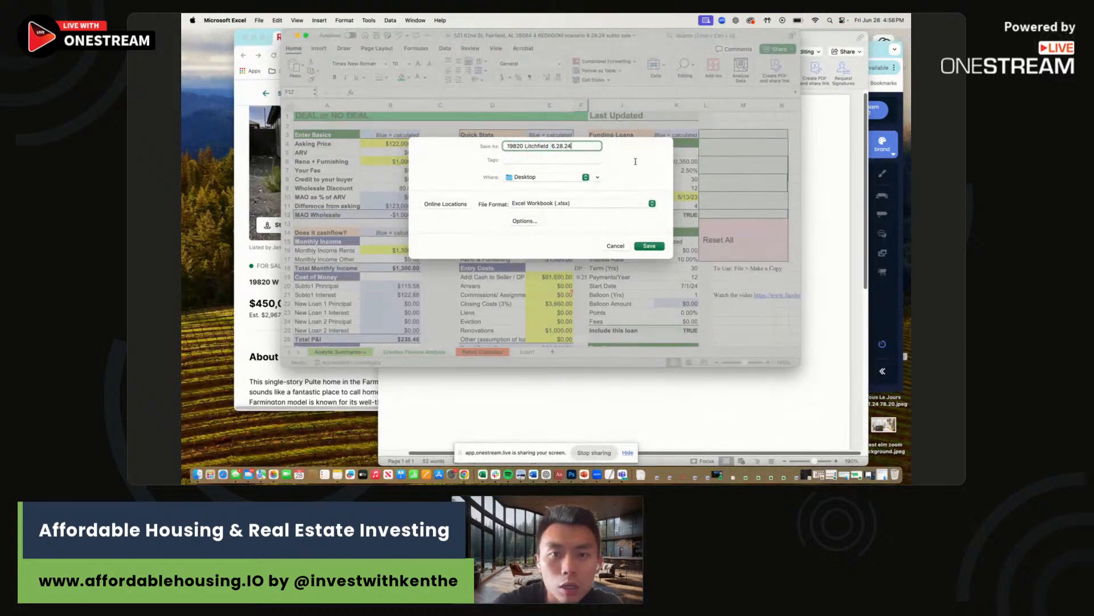
key(Return)
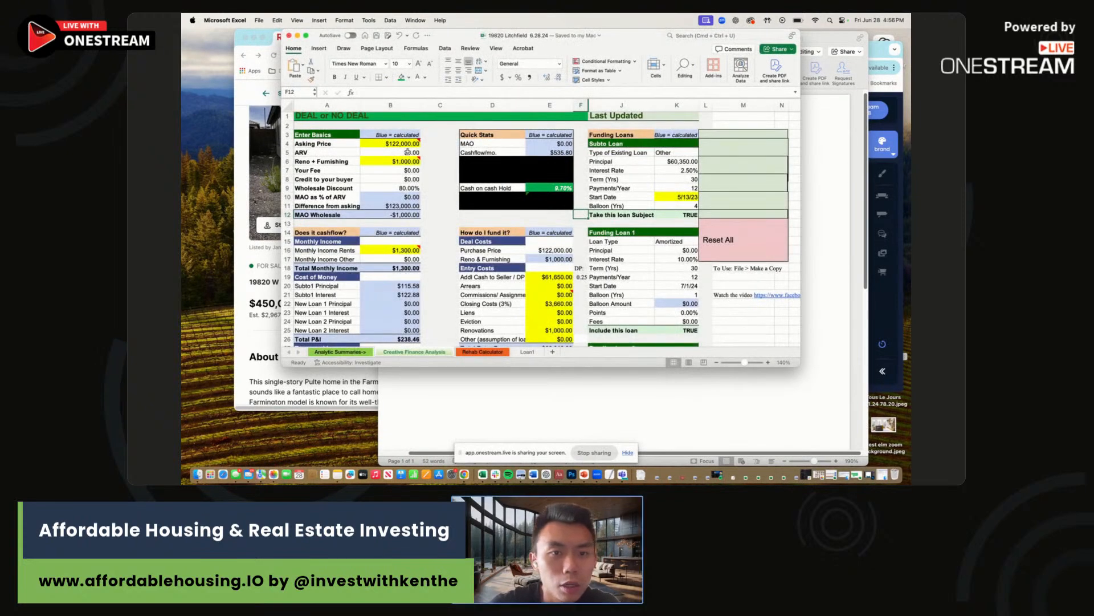
Enter the notes' $438,349 purchase price as the Asking Price in B4.
click(846, 192)
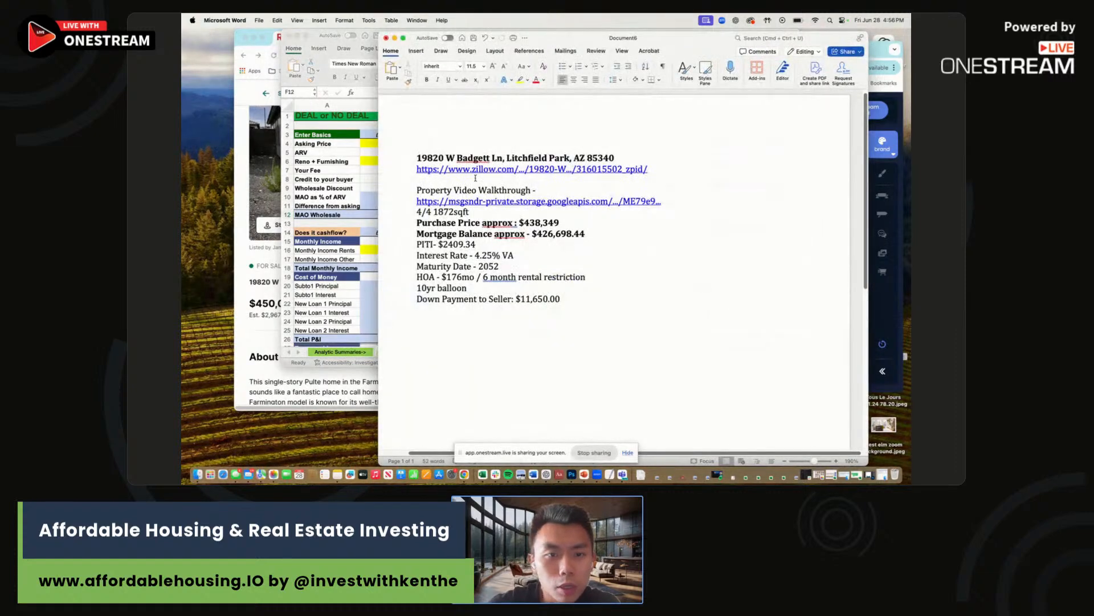
click(370, 158)
click(398, 143)
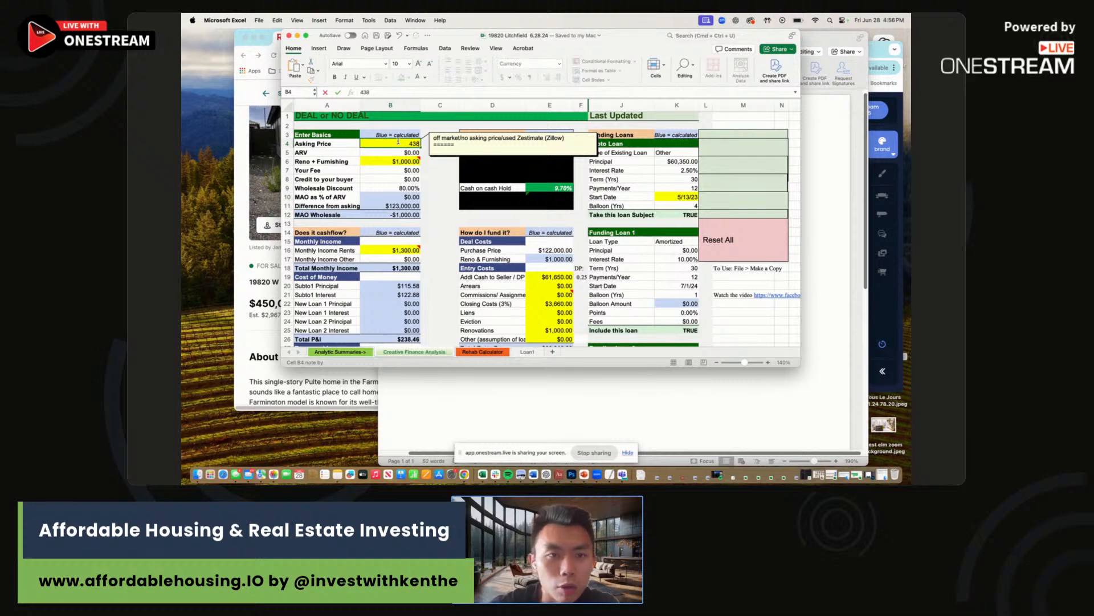
key(Return)
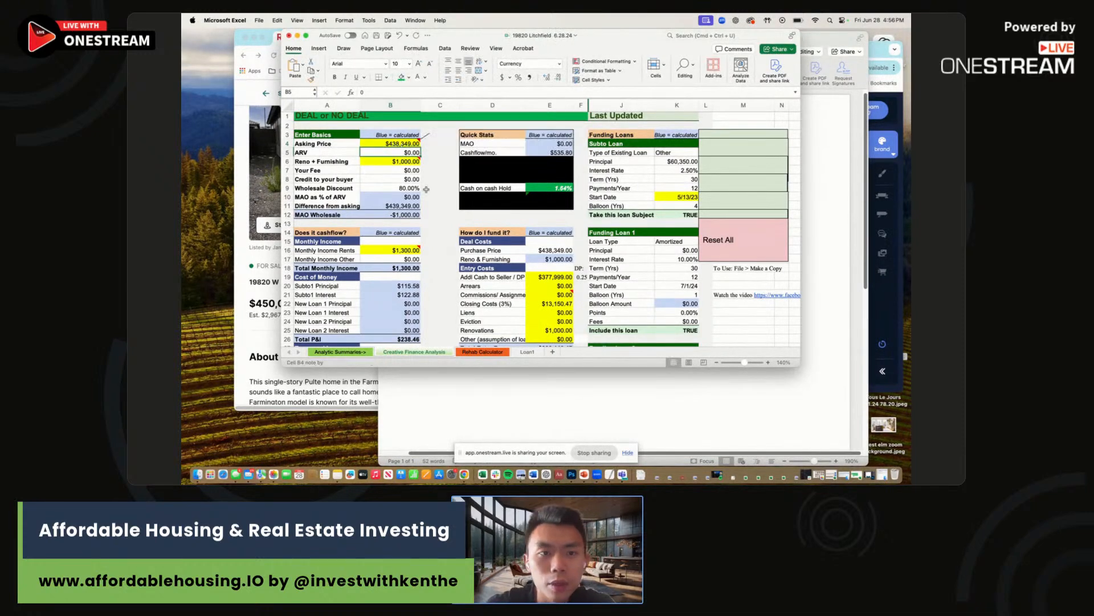
Bring the Redfin listing forward, then switch back to the deal workbook.
key(super+Tab)
key(super+Tab)
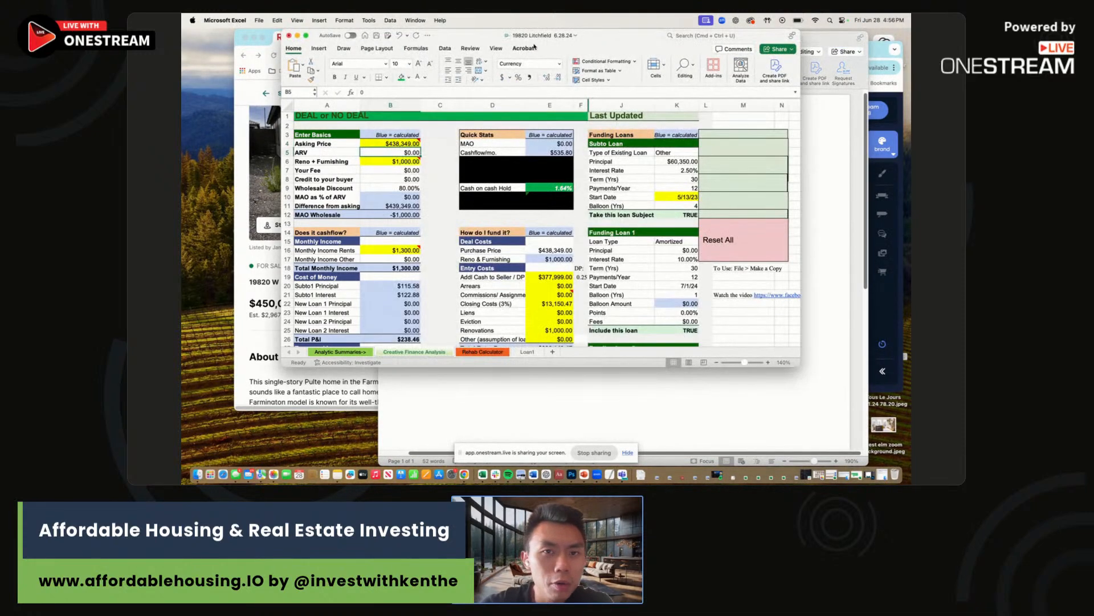
drag(496, 40, 622, 64)
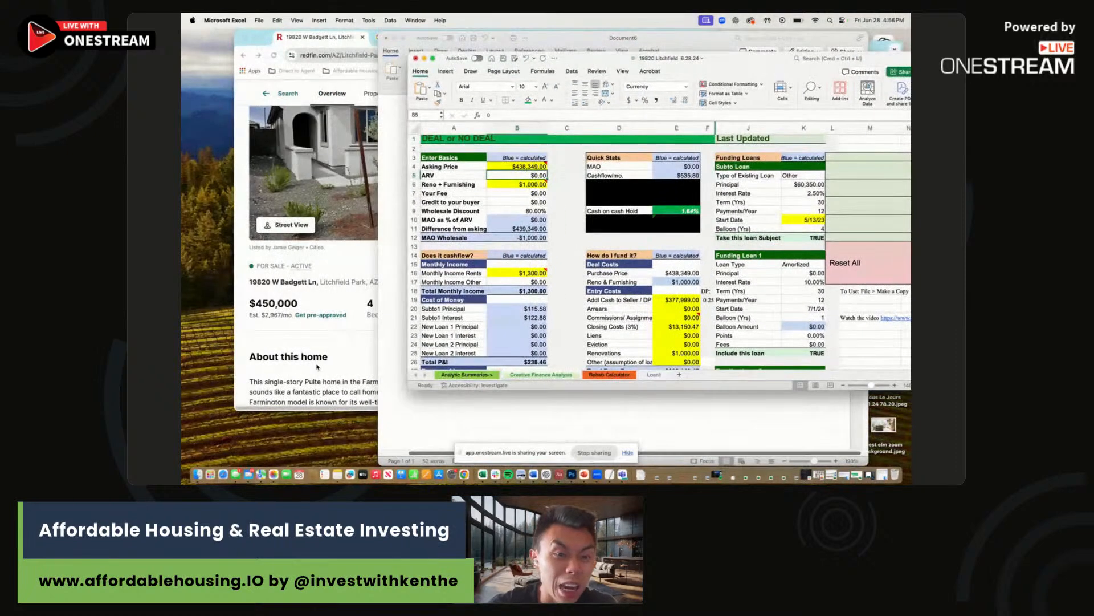
click(311, 377)
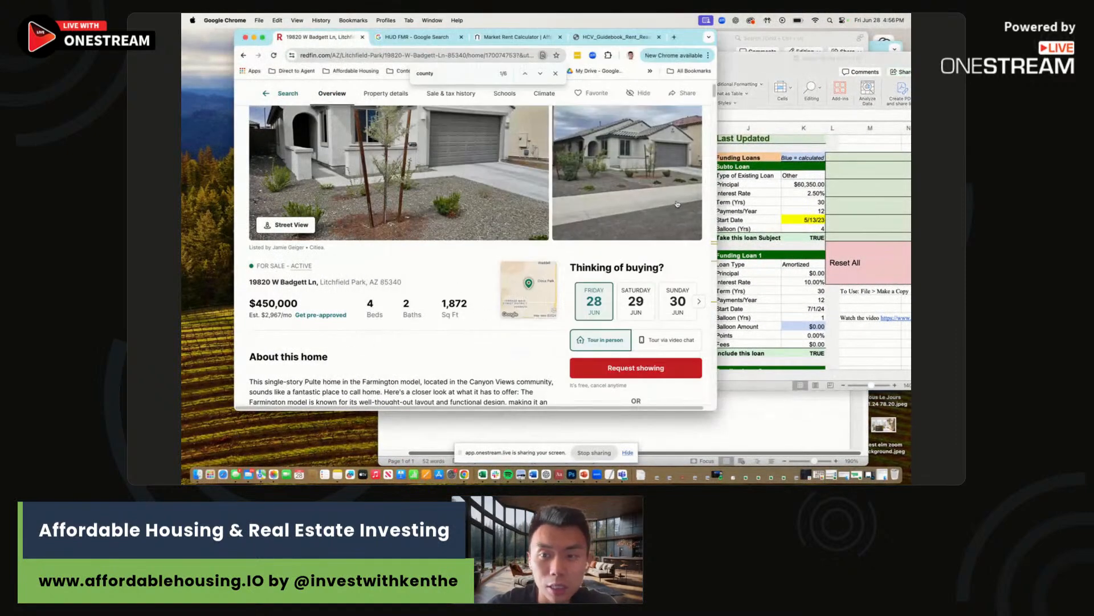
key(super+Tab)
On the Rehab Calculator, enter 1872 for interior painting and =1872/3 for vinyl flooring.
click(614, 376)
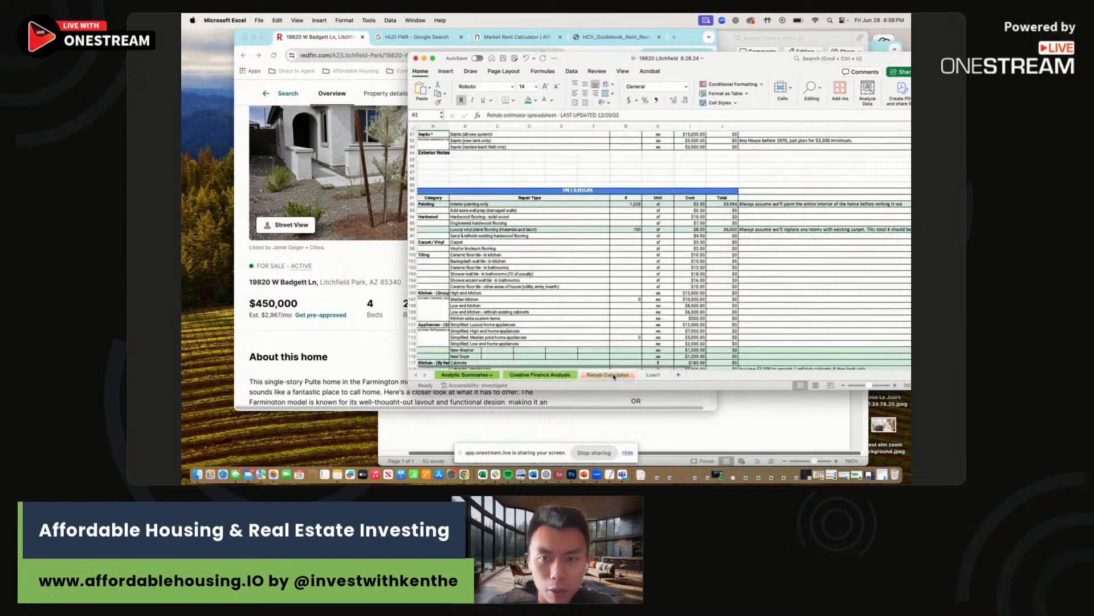
click(624, 203)
text(1872)
key(Return)
key(Return)
key(Return)
key(Return)
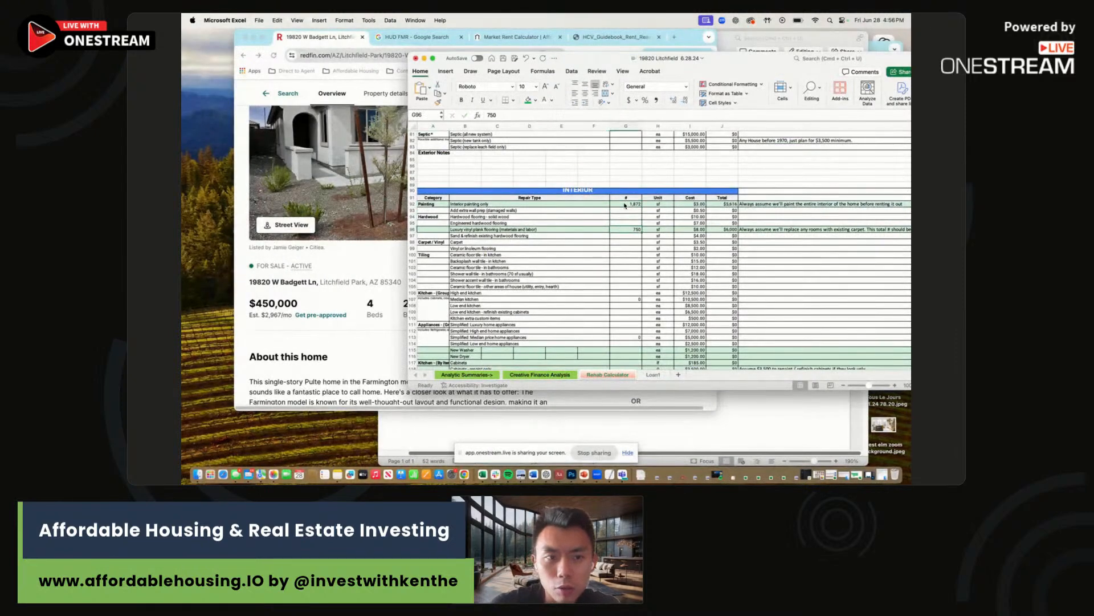
text(=18)
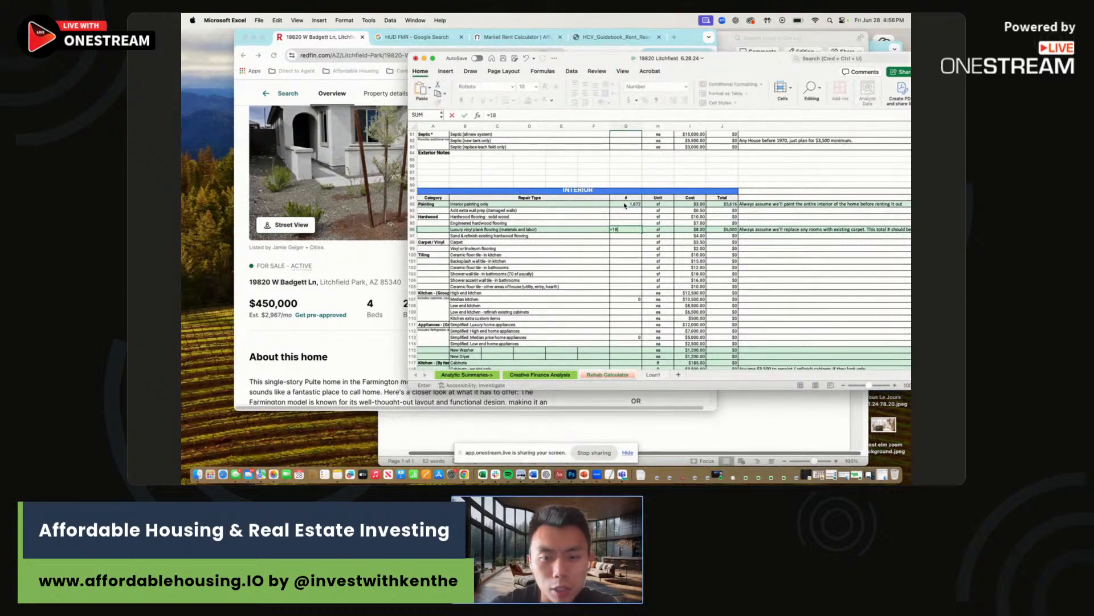
key(Return)
Review the Rehab Calculator sections totalling $16,330 in repairs, then return to the deal sheet.
scroll(614, 276, up, 20)
scroll(613, 276, up, 2)
drag(625, 204, 690, 210)
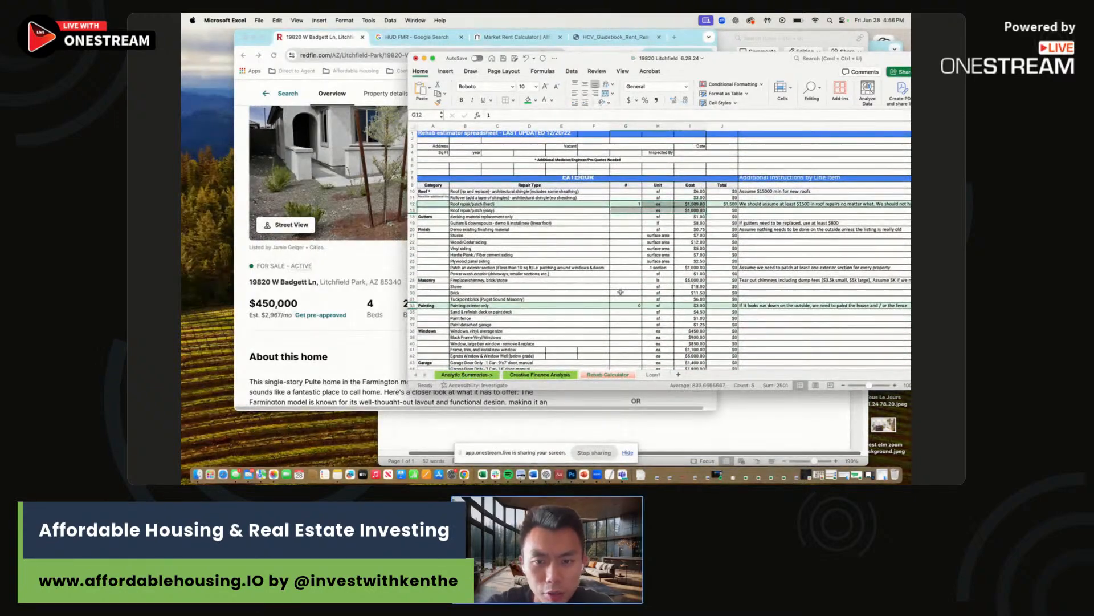
scroll(620, 292, down, 6)
drag(621, 303, 684, 309)
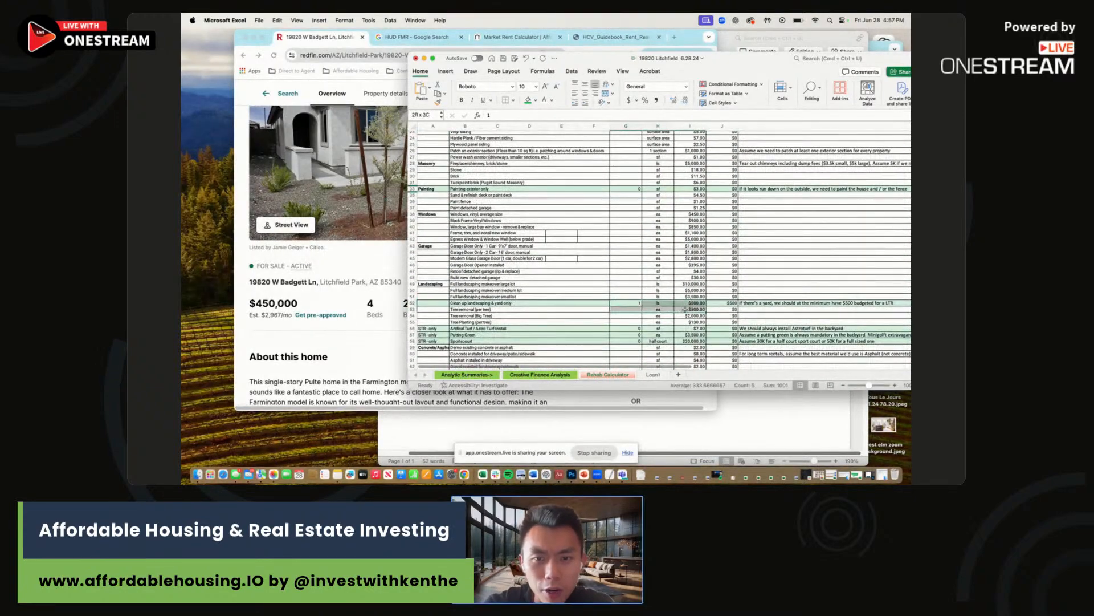
scroll(595, 301, down, 20)
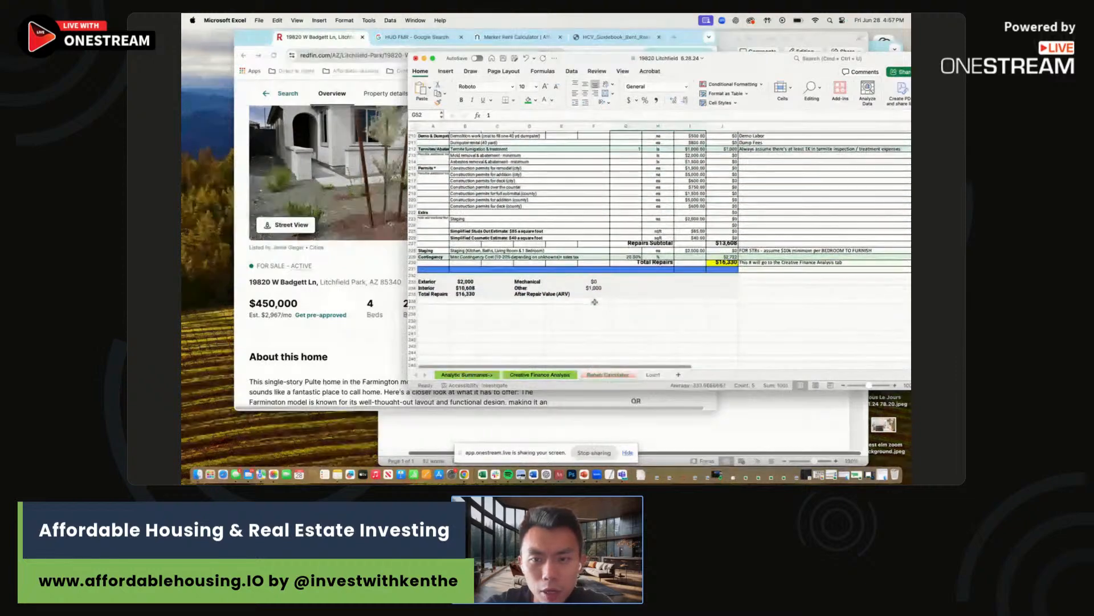
scroll(595, 302, up, 10)
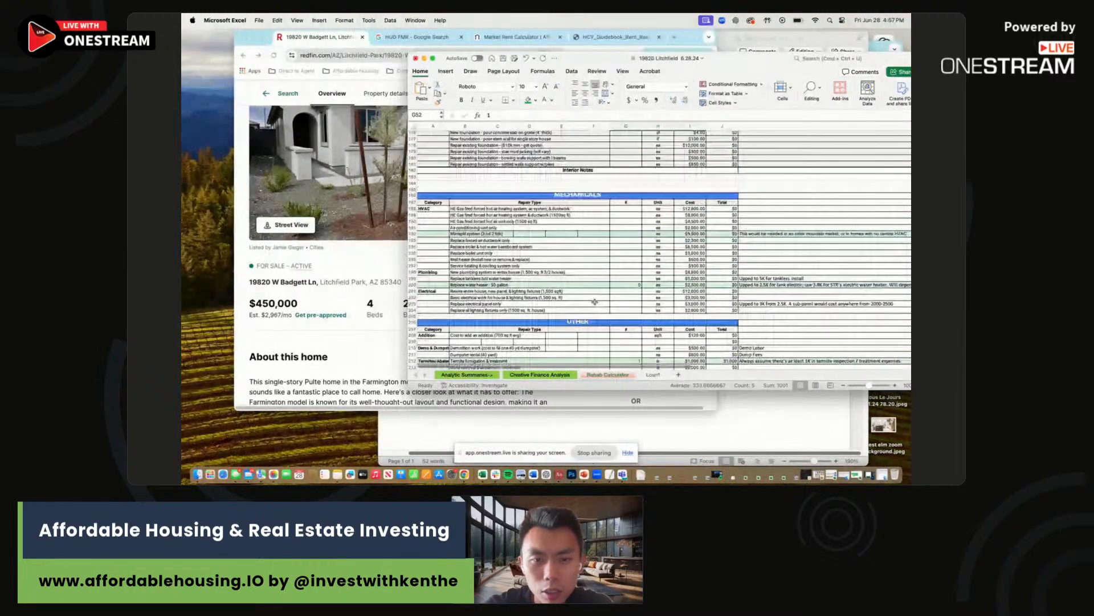
scroll(595, 301, down, 2)
click(627, 334)
scroll(628, 258, up, 20)
scroll(628, 257, up, 10)
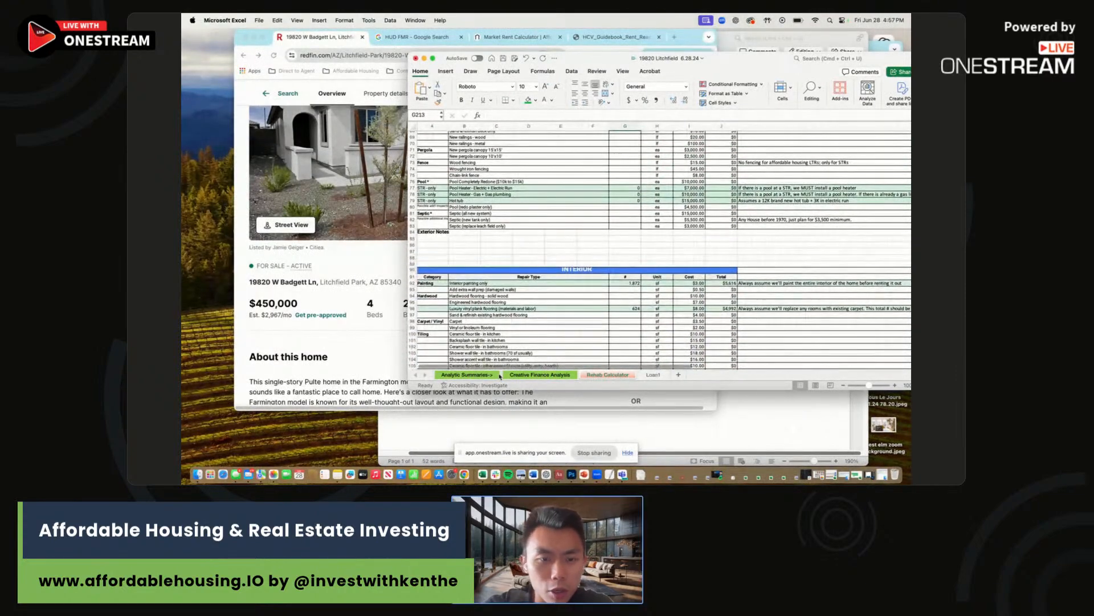
click(536, 378)
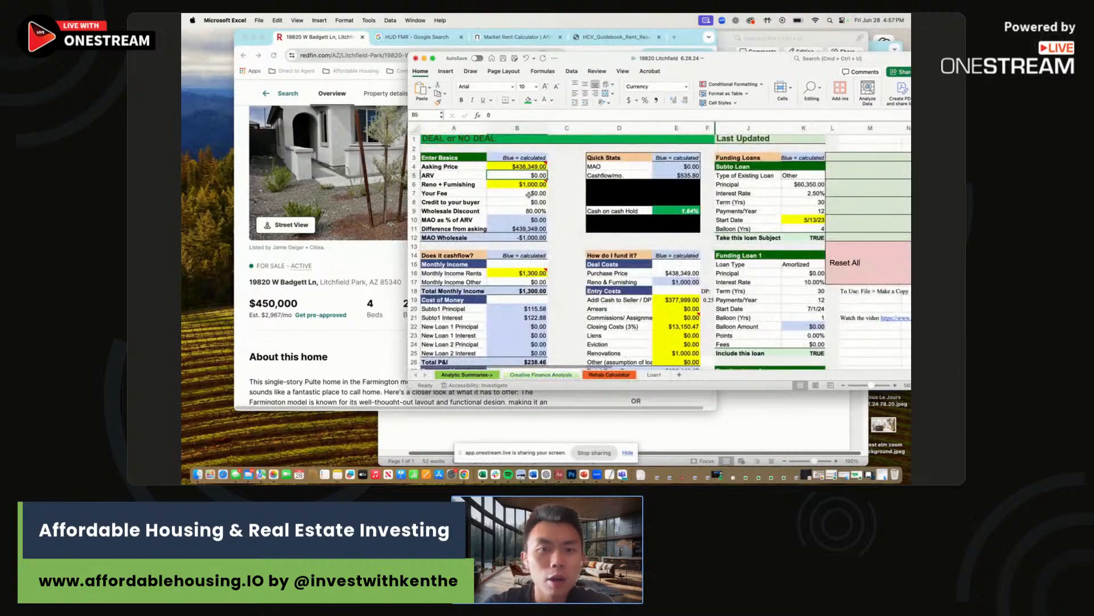
Set B6 Reno + Furnishing to reference Rehab Calculator J230, showing $16,329.60.
click(521, 184)
text(=)
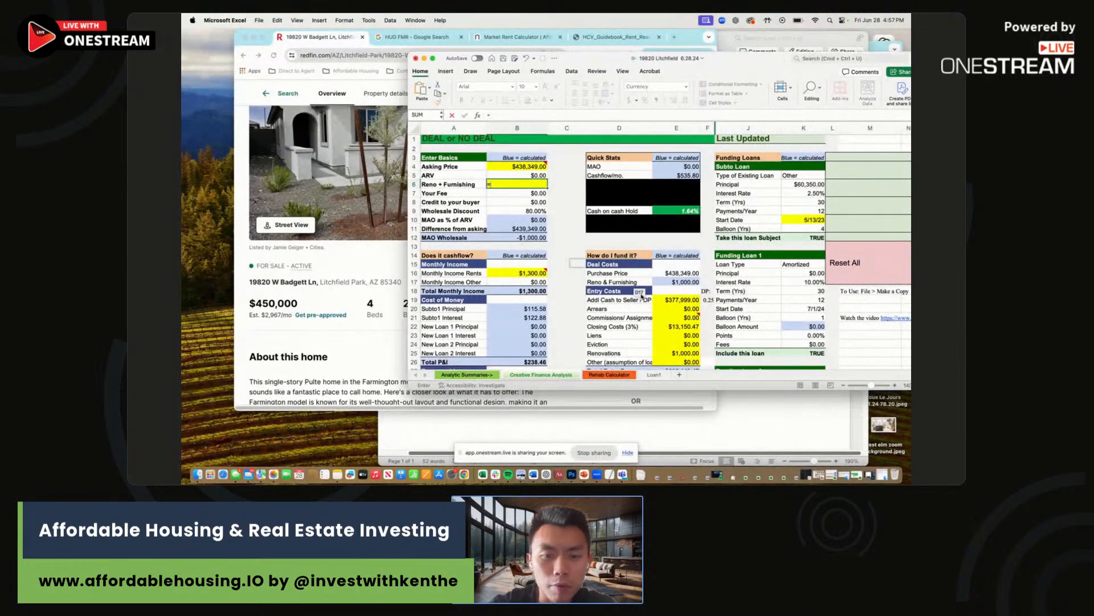
click(619, 376)
scroll(654, 325, down, 15)
scroll(655, 325, up, 1)
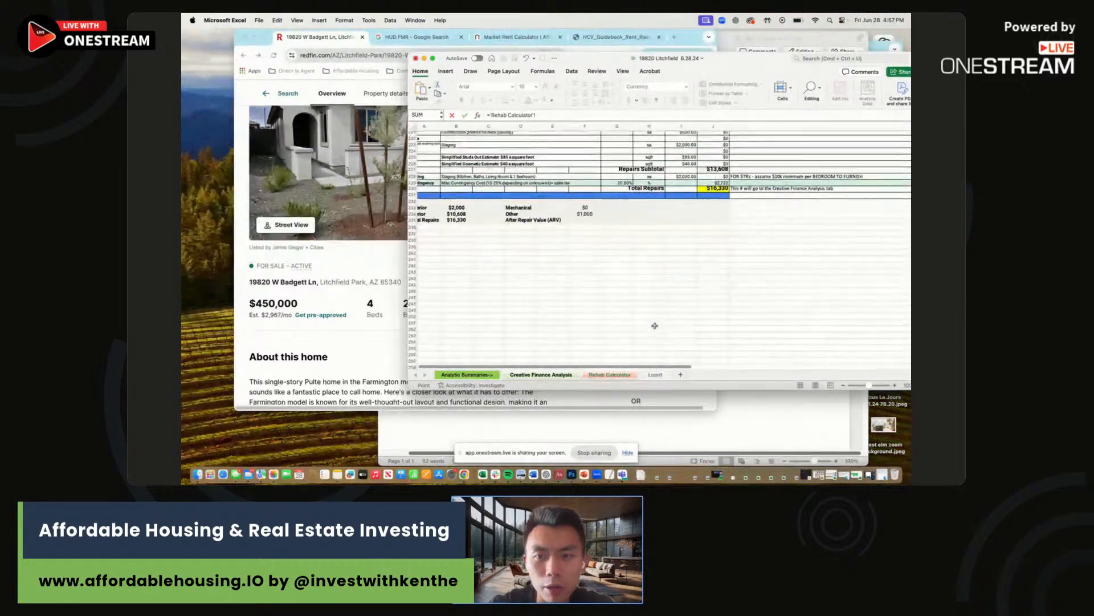
click(713, 190)
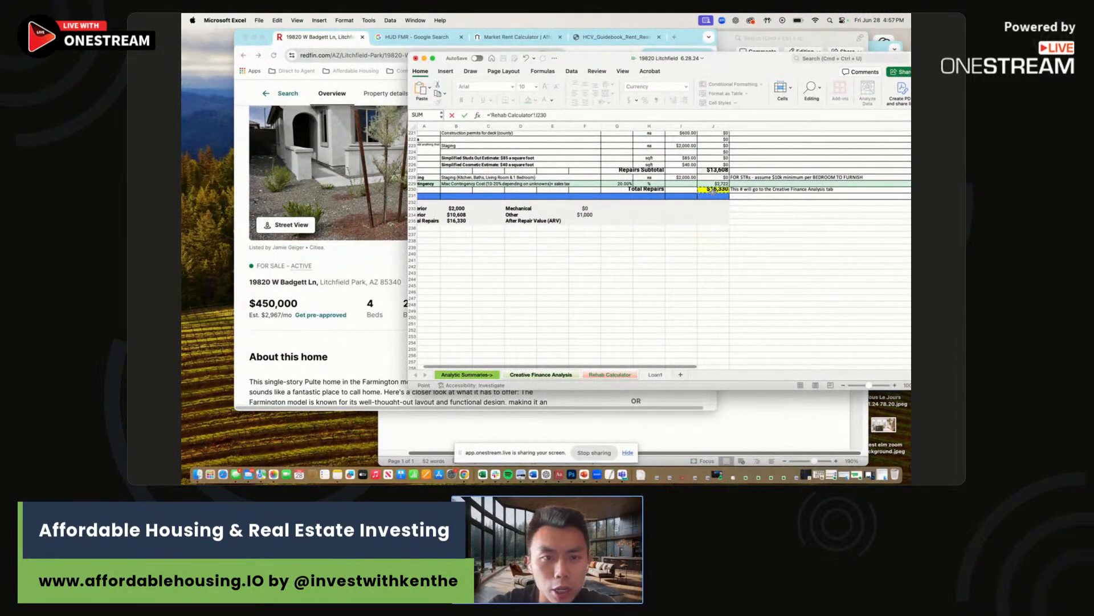
key(Return)
click(523, 183)
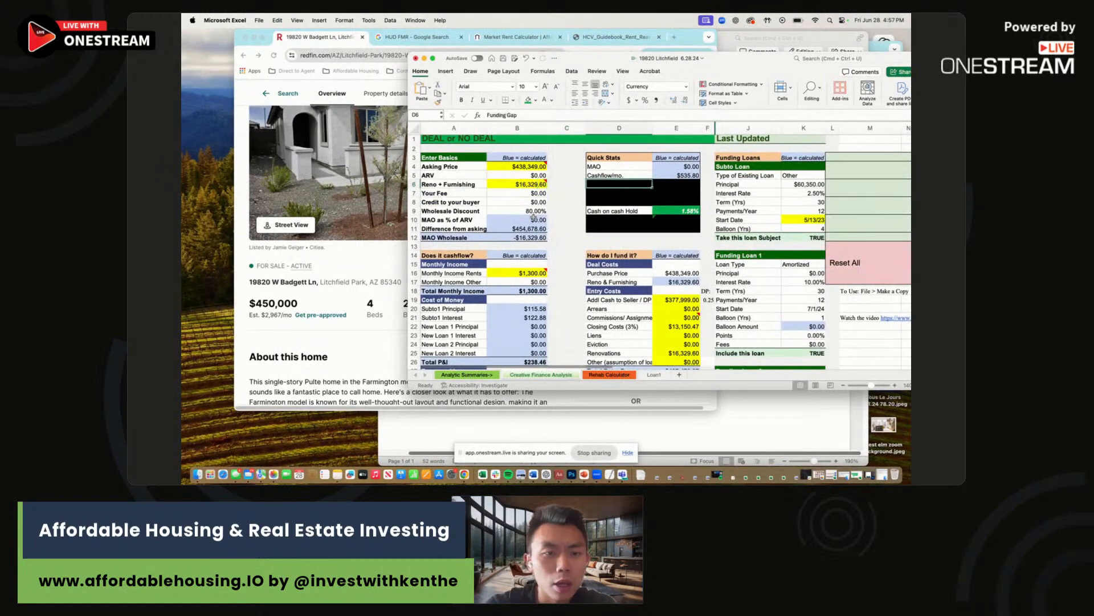
click(343, 268)
Look up HUD's FY2024 Small Area FMR table for Arizona, Maricopa County.
click(416, 37)
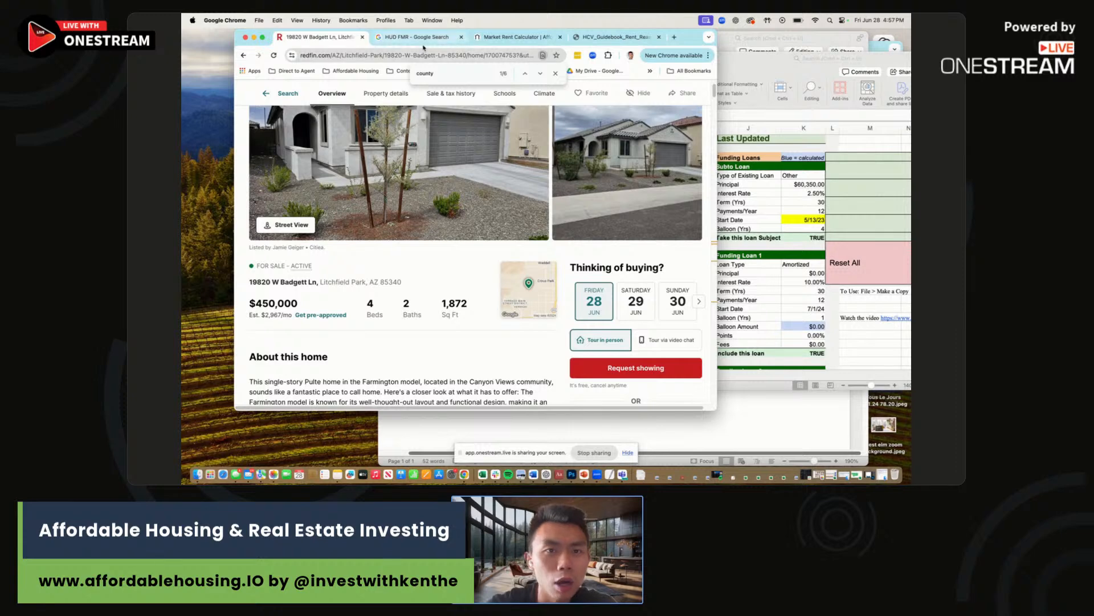
drag(691, 39, 825, 43)
click(480, 185)
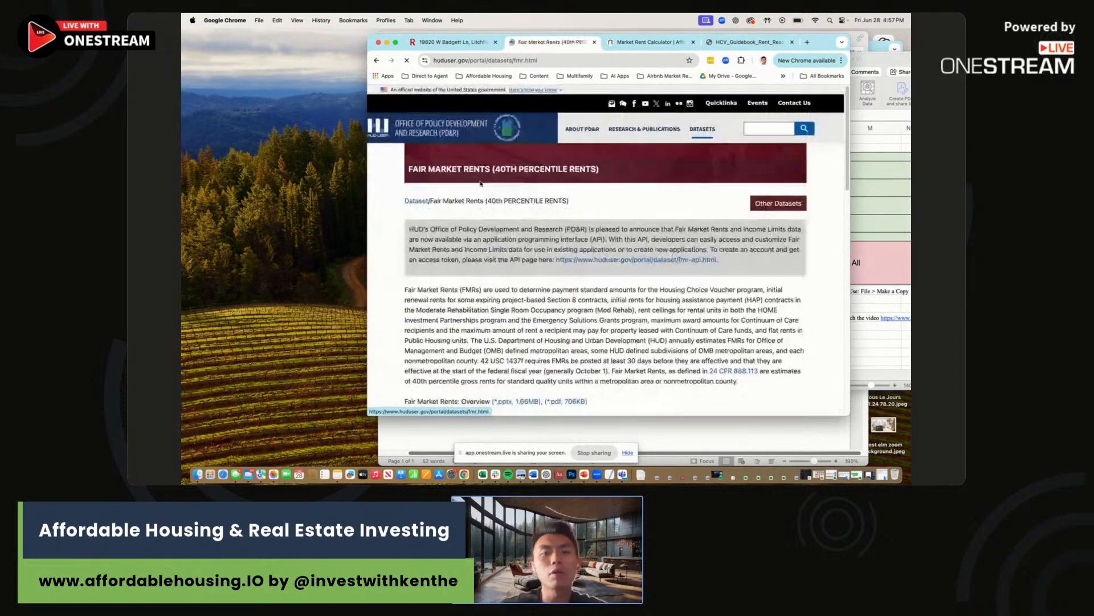
scroll(481, 184, down, 5)
scroll(481, 188, down, 5)
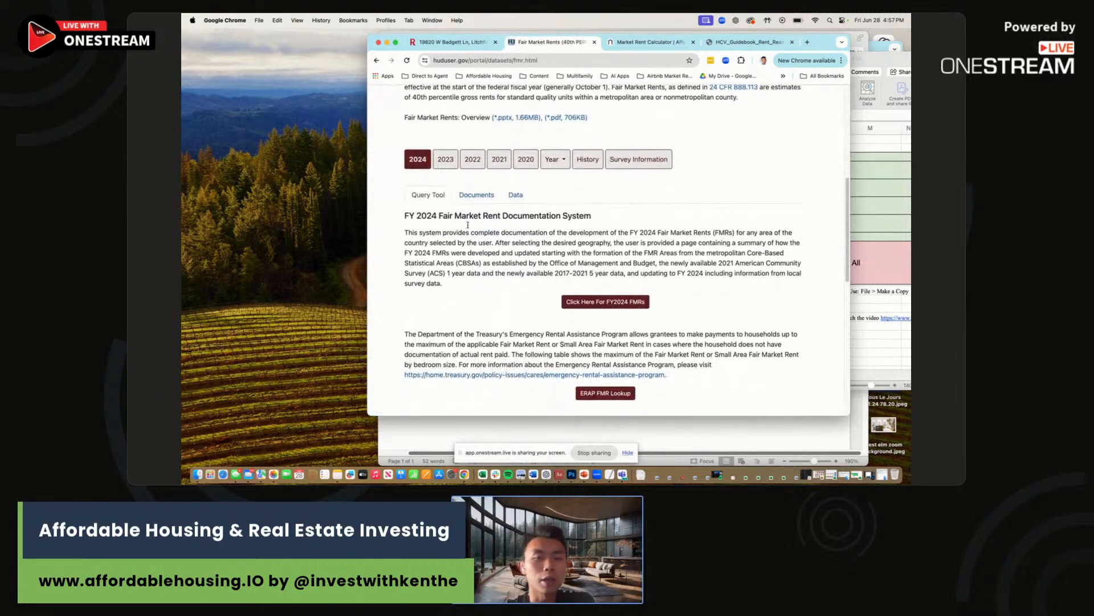
click(455, 283)
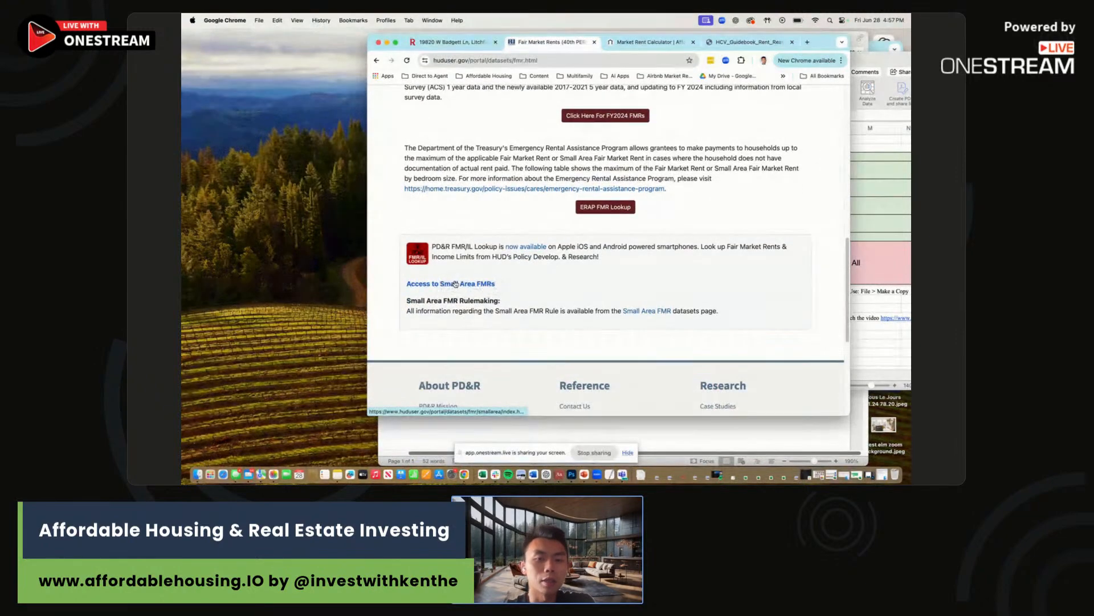
scroll(543, 291, down, 2)
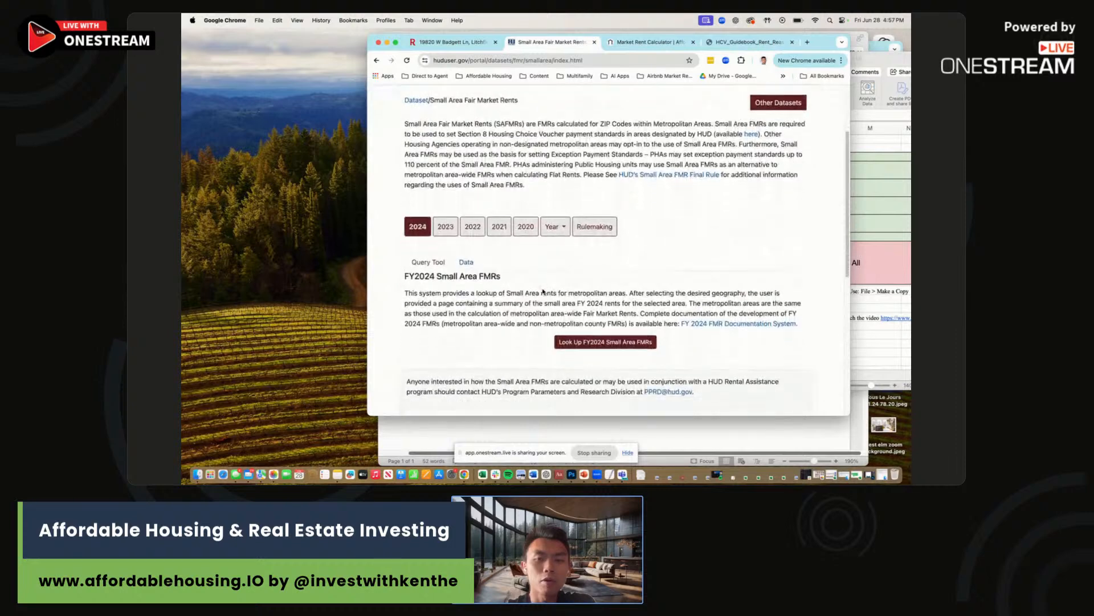
click(607, 342)
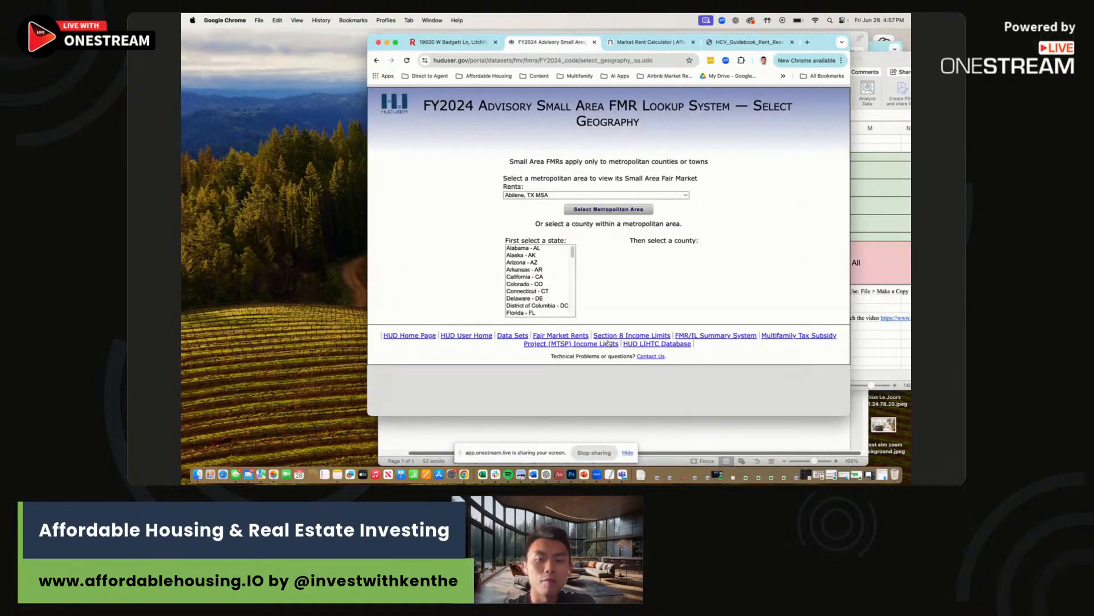
click(539, 262)
click(655, 262)
click(653, 327)
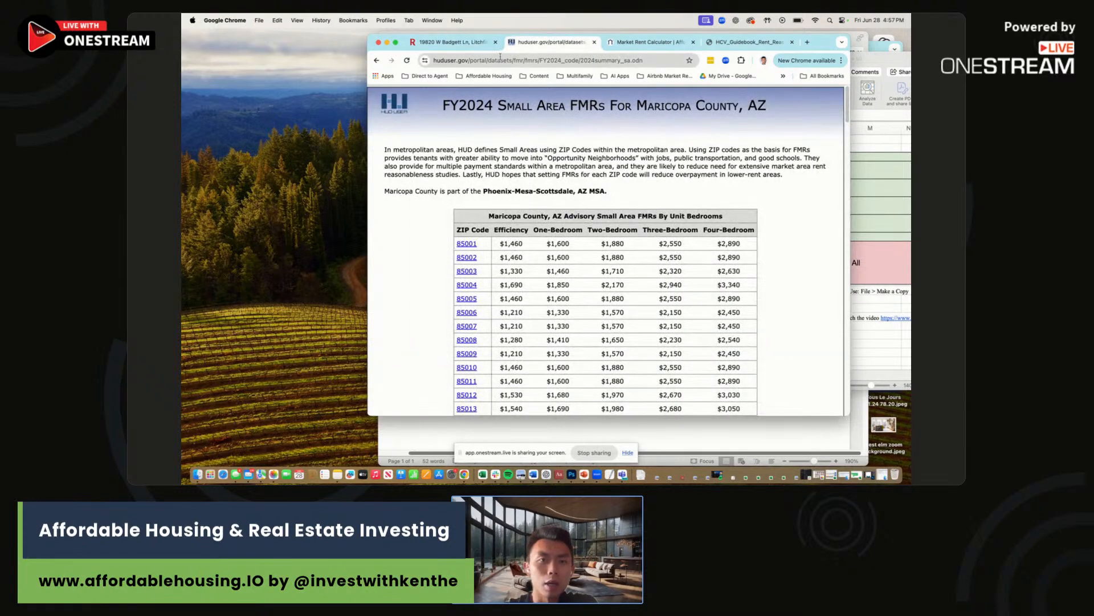
Confirm the listing's ZIP 85340 and select its four-bedroom FMR of $3,790.
click(454, 43)
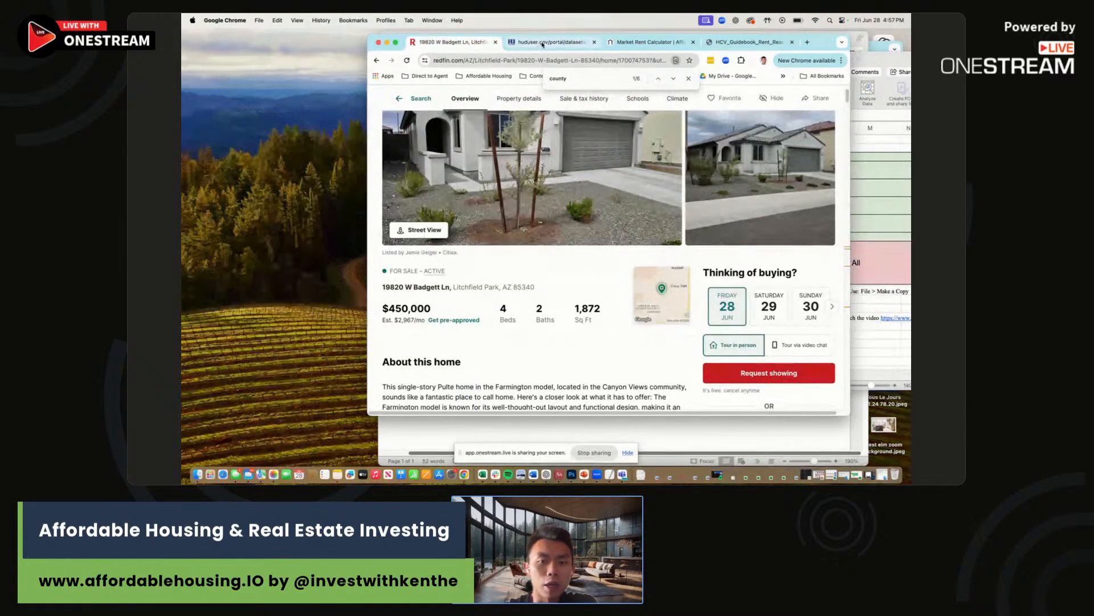
click(542, 43)
scroll(614, 184, down, 10)
scroll(614, 183, down, 20)
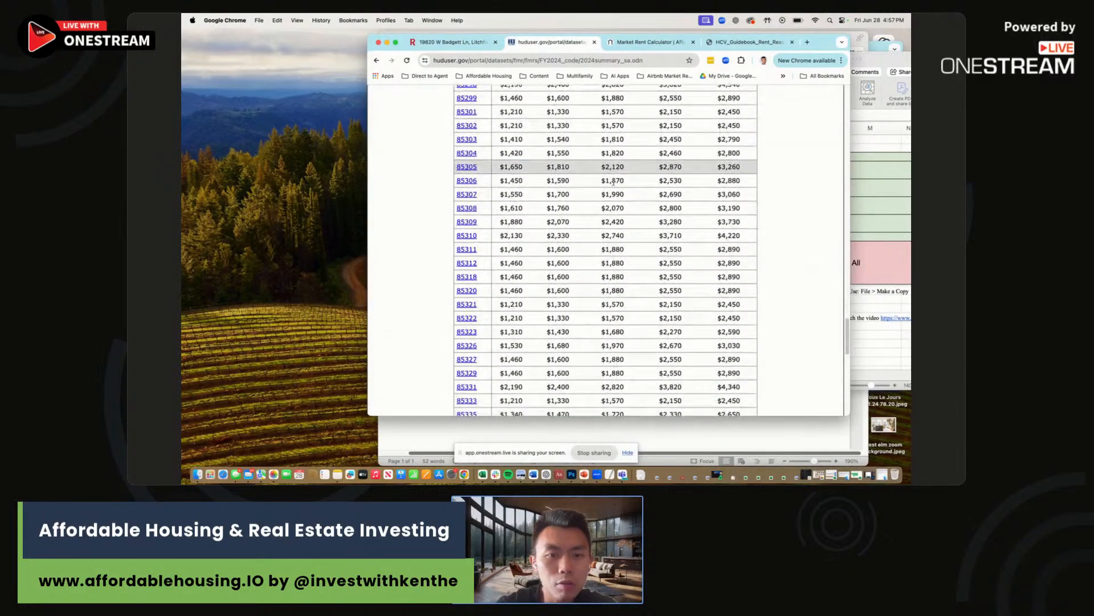
scroll(614, 182, down, 5)
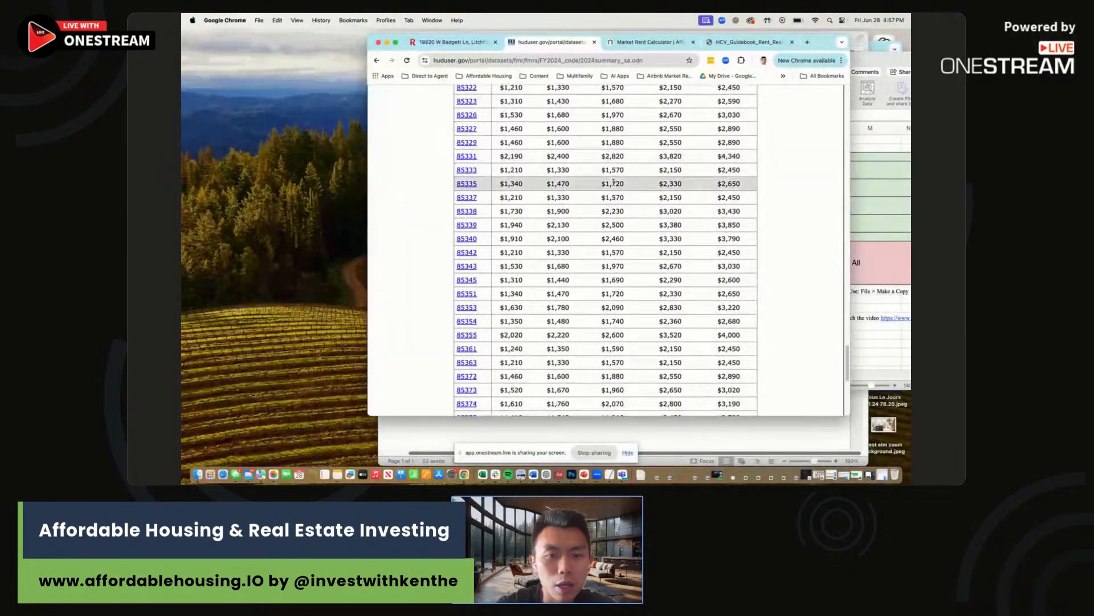
drag(715, 240, 742, 239)
drag(821, 41, 663, 56)
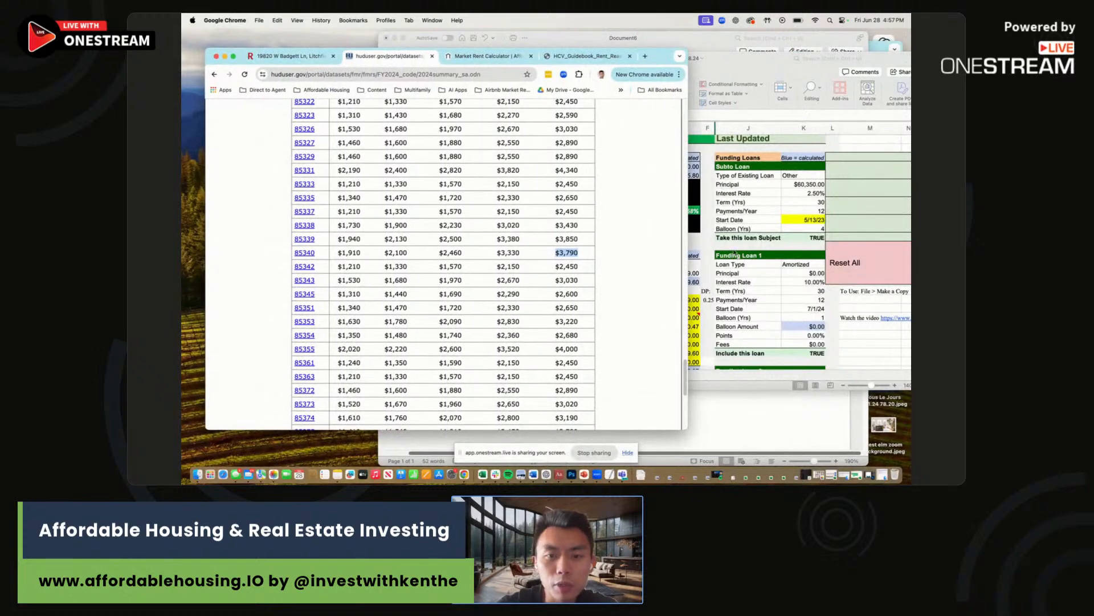
Enter 3,790 as the 4-bed FMR in B42 and clear the 3-bed FMR row A41:B41.
click(718, 242)
scroll(536, 245, down, 10)
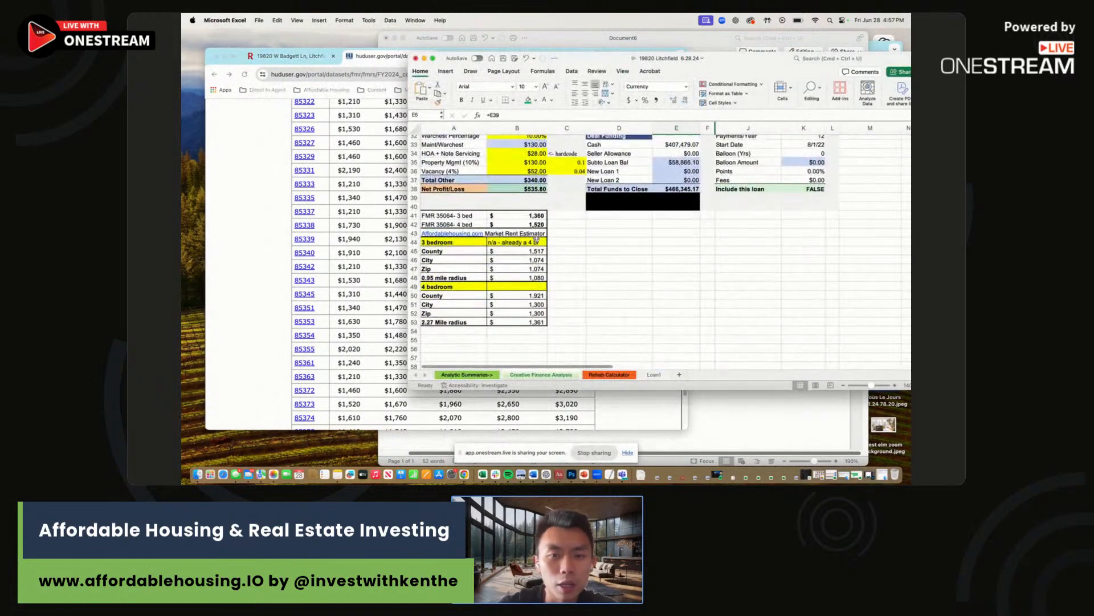
click(534, 225)
text(3790)
key(Return)
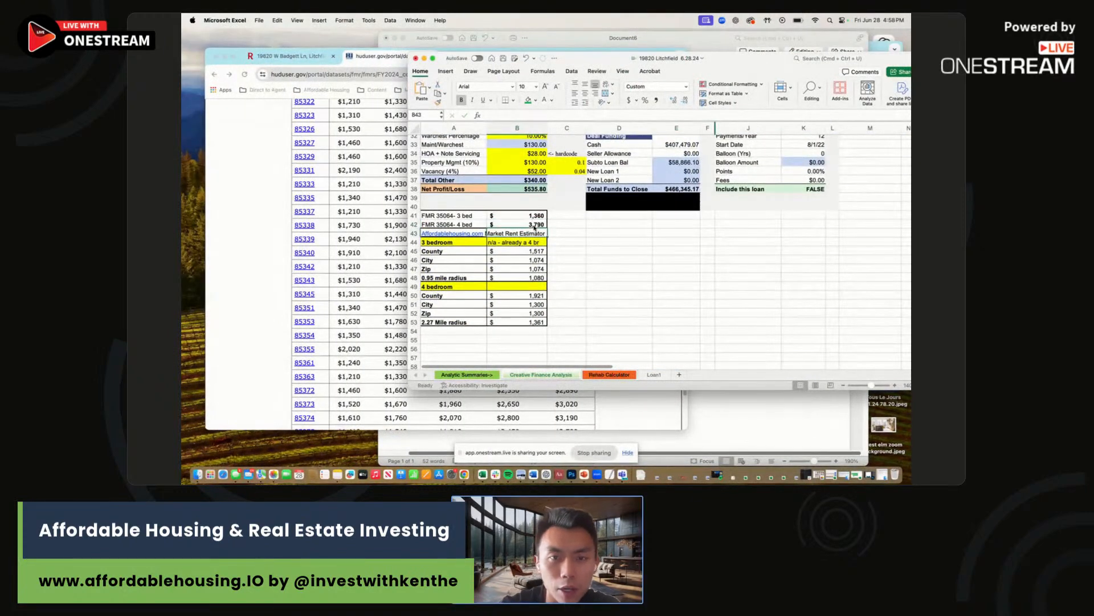
click(527, 215)
key(Delete)
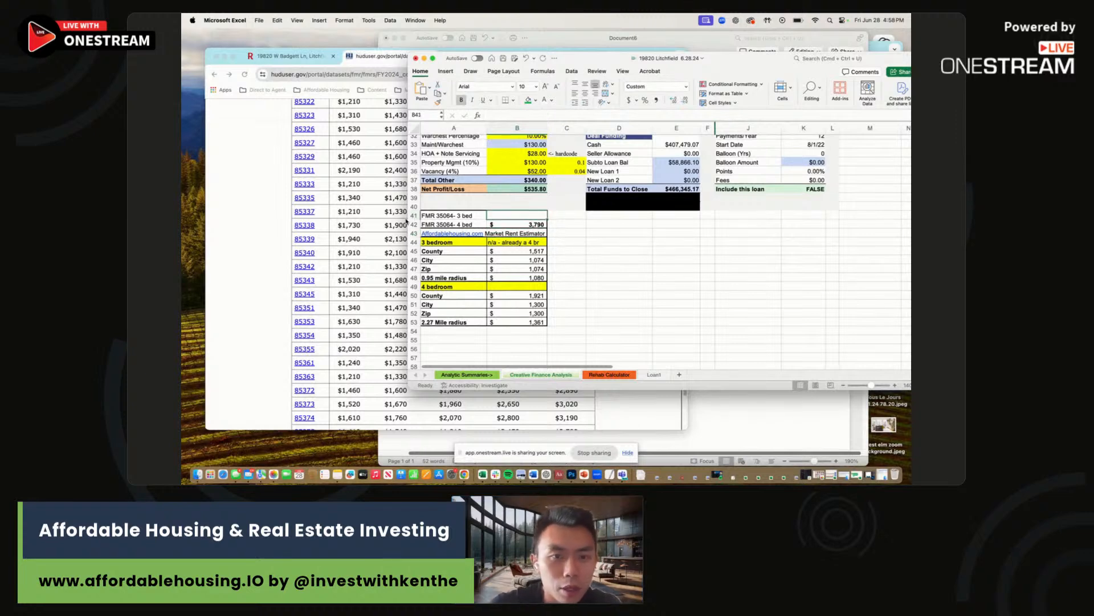
click(438, 215)
key(Delete)
Relabel A42 as 'FMR 85340- 4 bed' and blank the 3-bedroom estimates B45:B48.
key(Down)
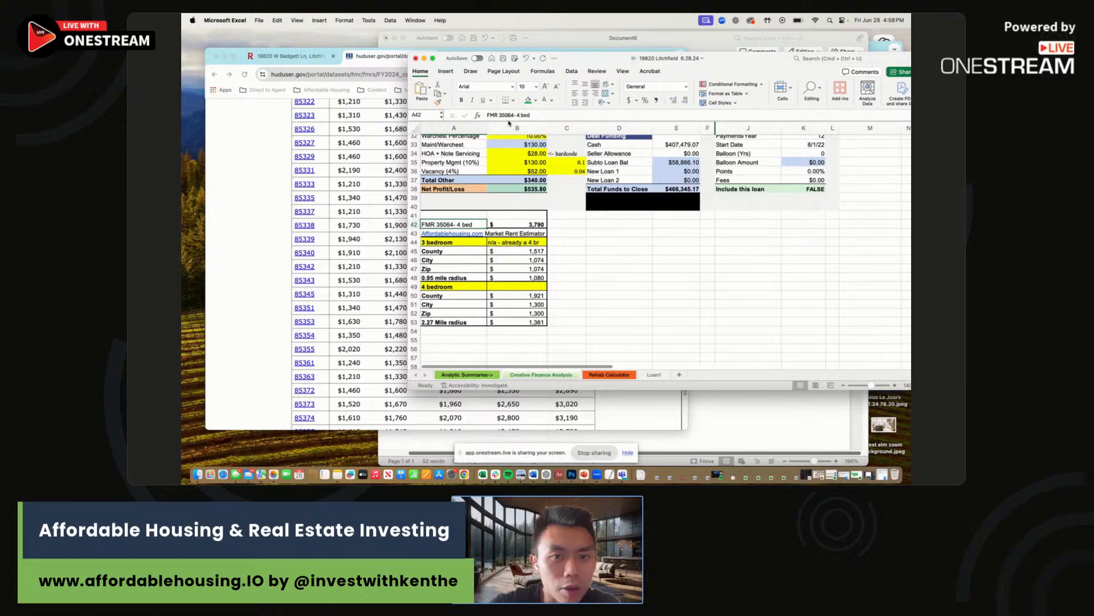
double_click(500, 115)
text(8)
text(5340)
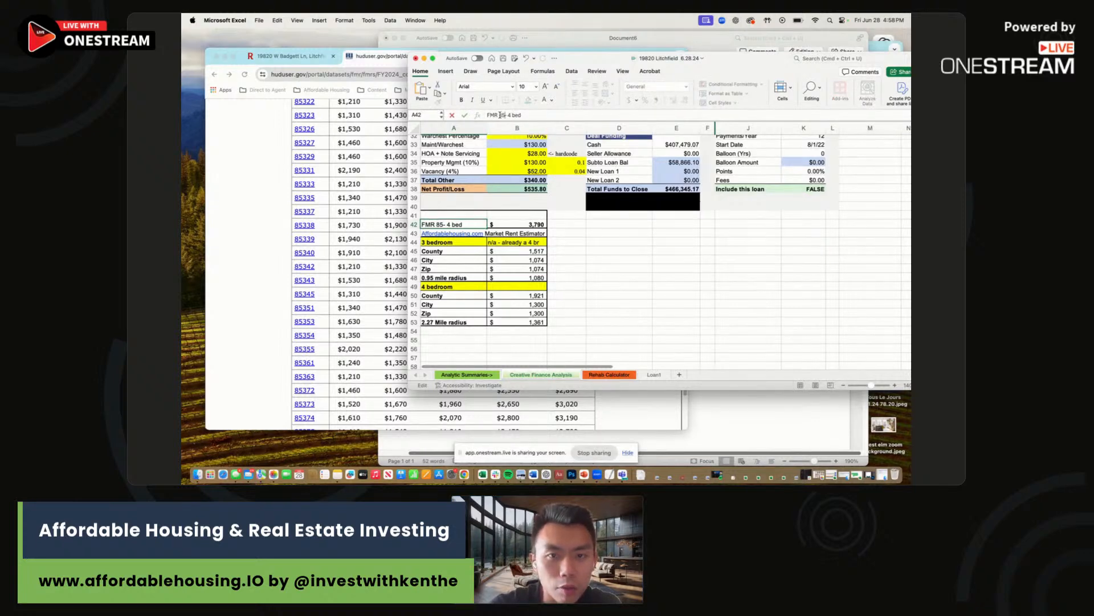
key(Return)
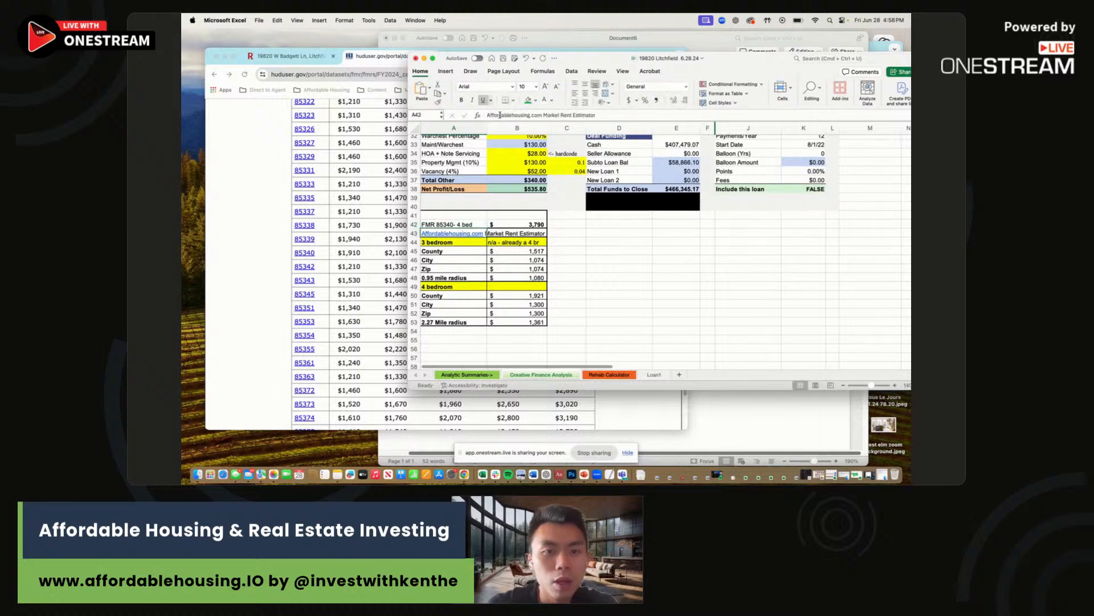
drag(536, 251, 533, 279)
key(Delete)
Read the Market Rent Estimator's 4-bed rents: County $2,541, City $2,364, ZIP $2,320, 0.25-mile $2,496.
click(269, 212)
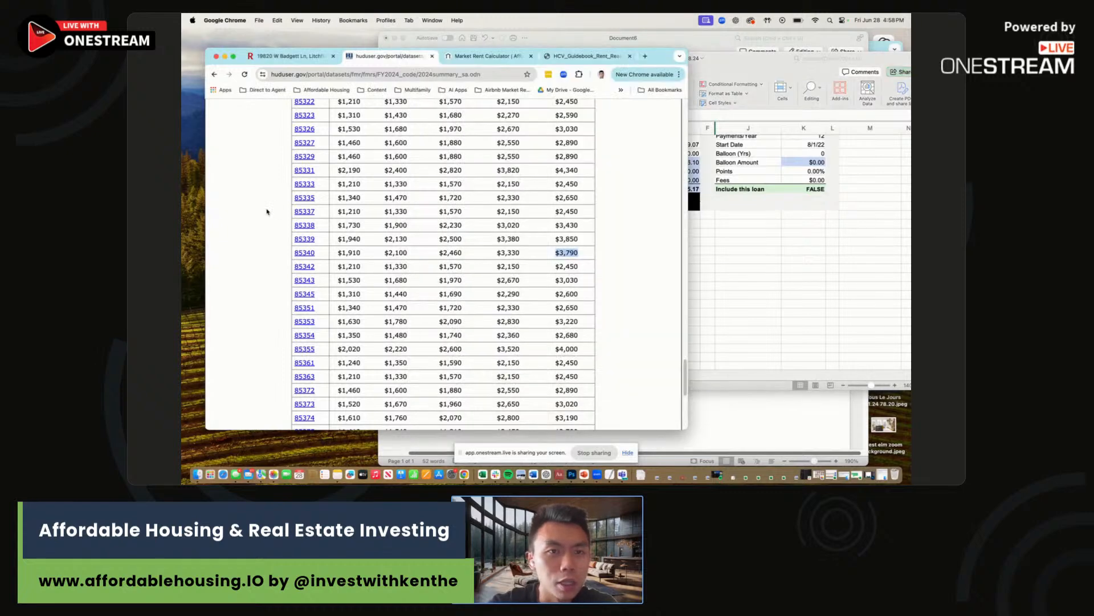
click(508, 57)
drag(663, 62, 737, 38)
mouse_move(410, 138)
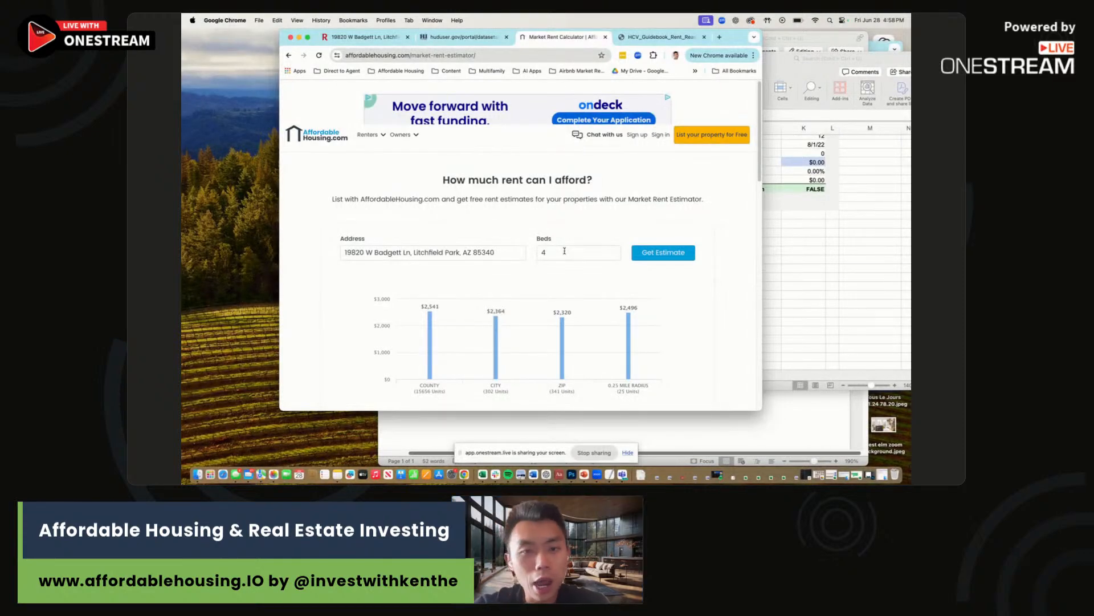
scroll(630, 342, down, 2)
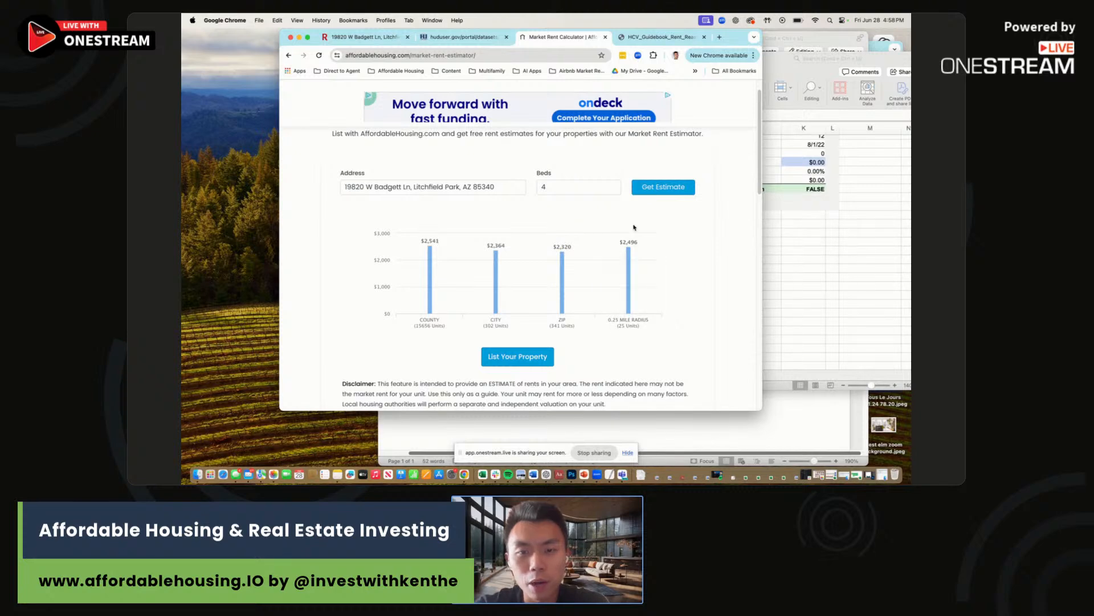
click(790, 248)
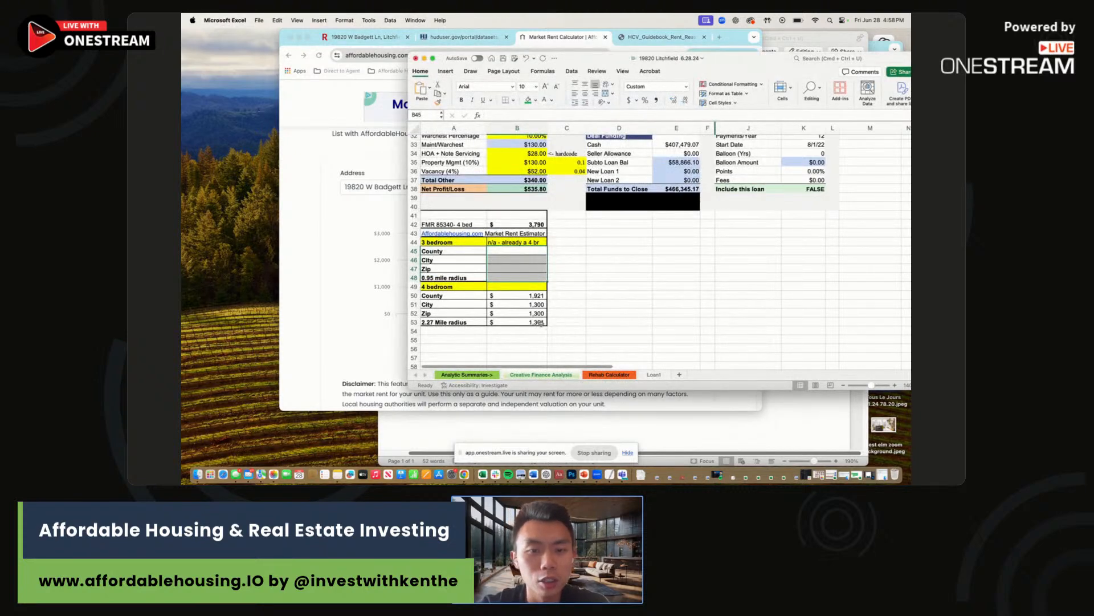
Enter Zip 2,320 and City 2,364 in the 4-bedroom estimate rows and verify radius 2,496.
key(super+Tab)
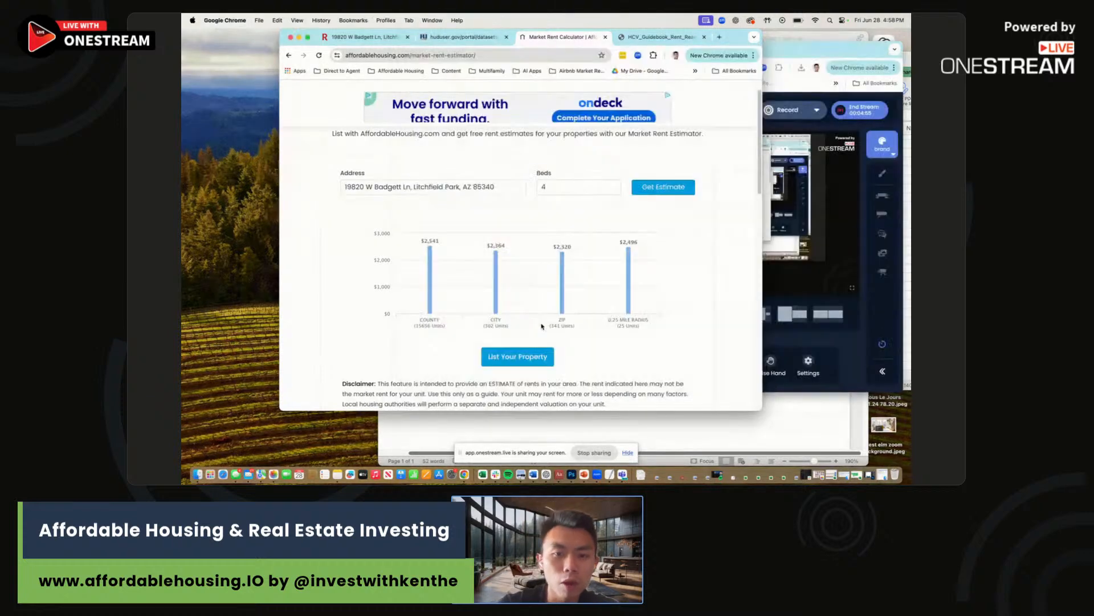
key(super+Tab)
key(Up)
key(Up)
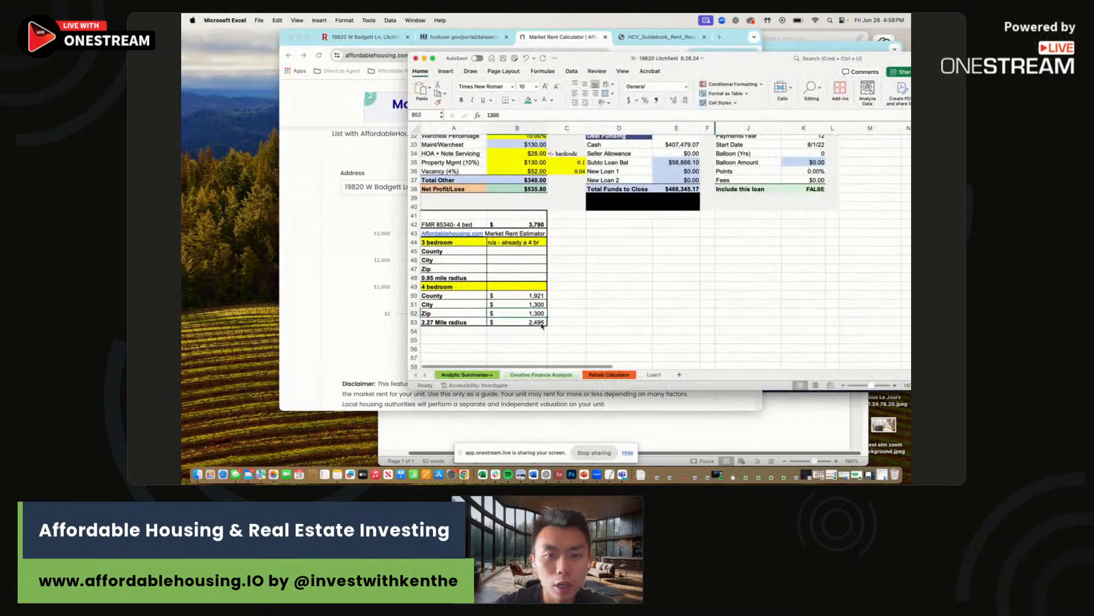
text(2320)
key(Return)
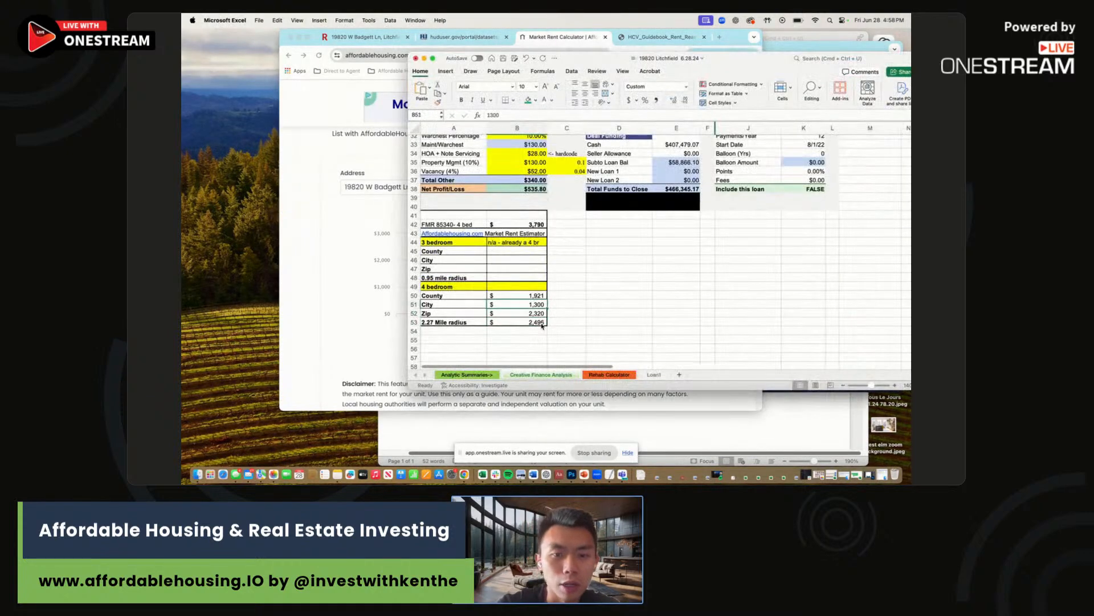
key(super+Tab)
key(super+Tab)
key(Up)
key(Up)
text(2364)
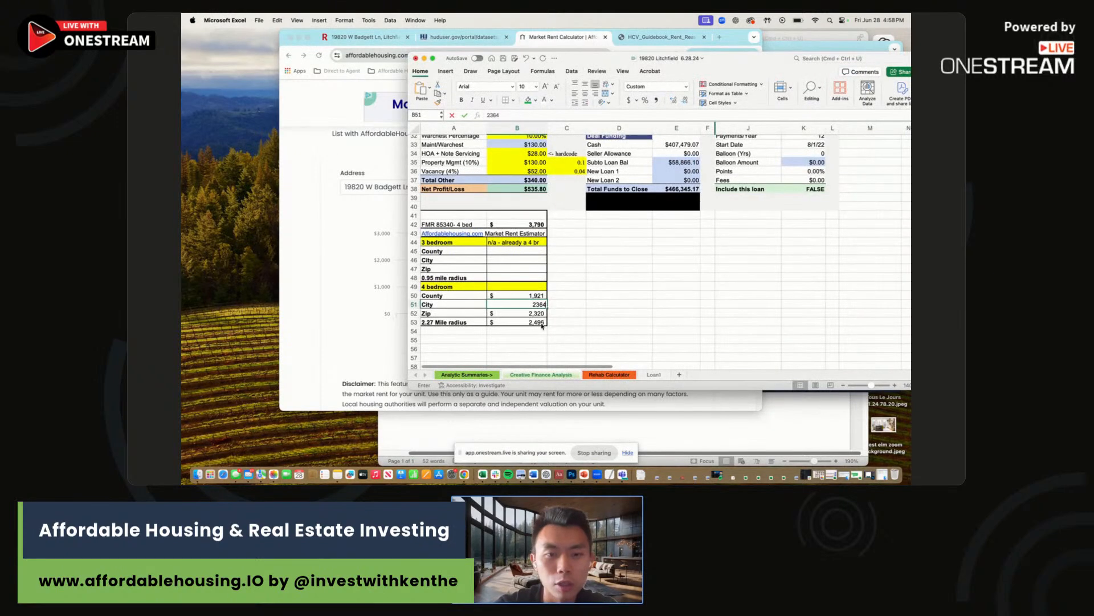
key(Return)
key(super+Tab)
key(super+Tab)
key(Up)
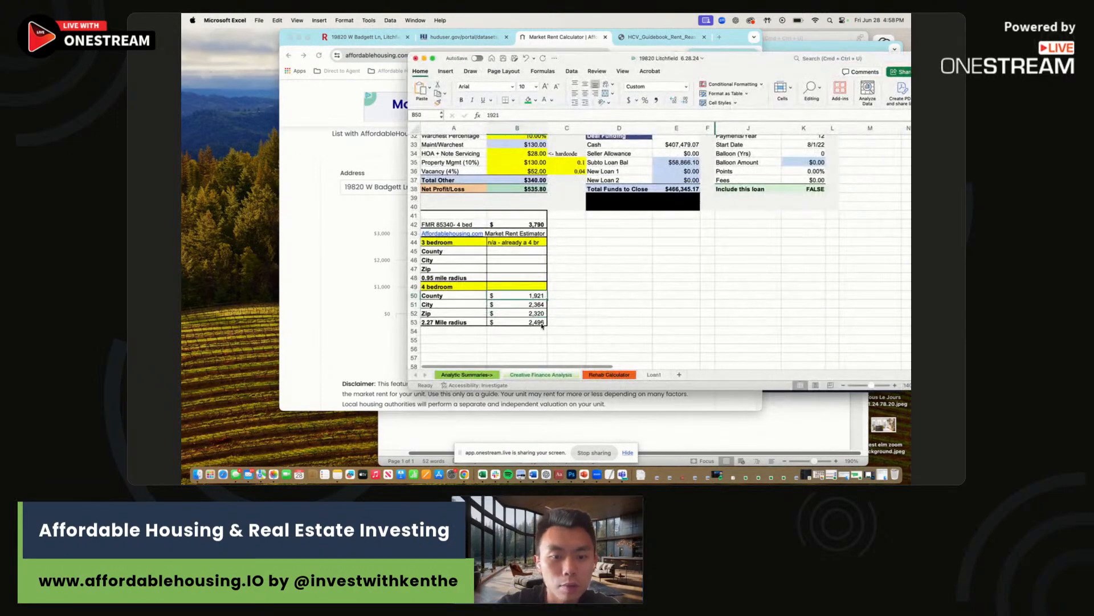
click(534, 323)
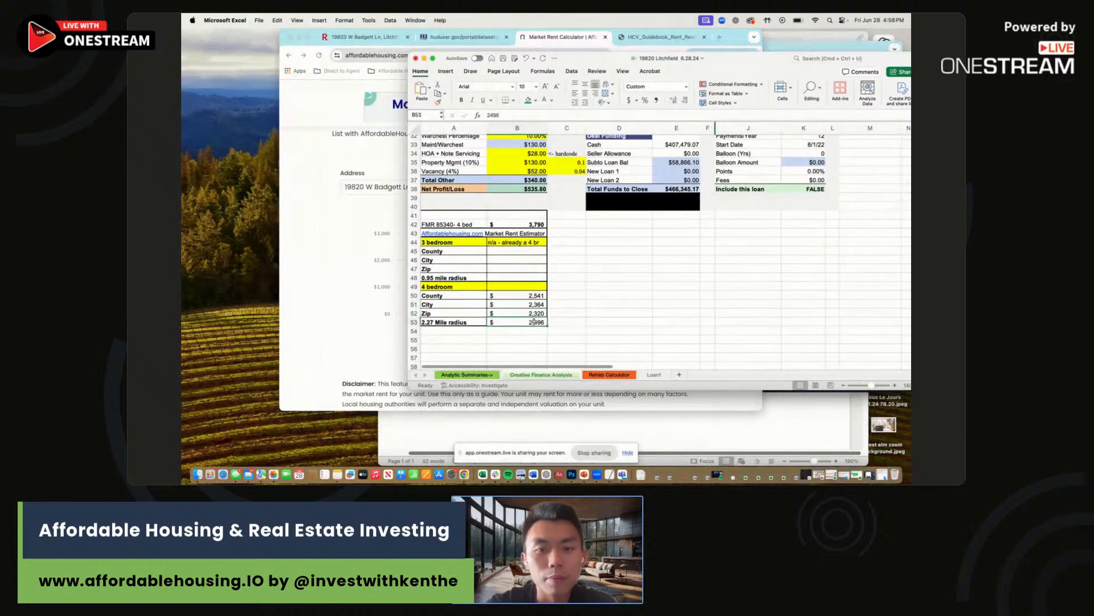
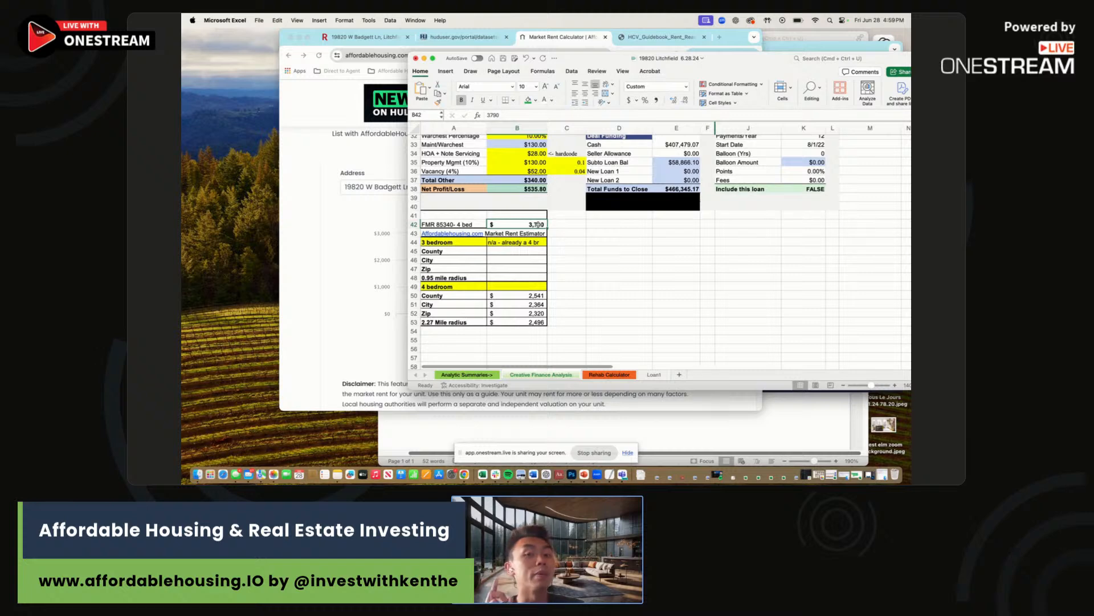
Set monthly rent income in B16 to $2,500, raising monthly cashflow to $1,447.80.
scroll(537, 224, up, 10)
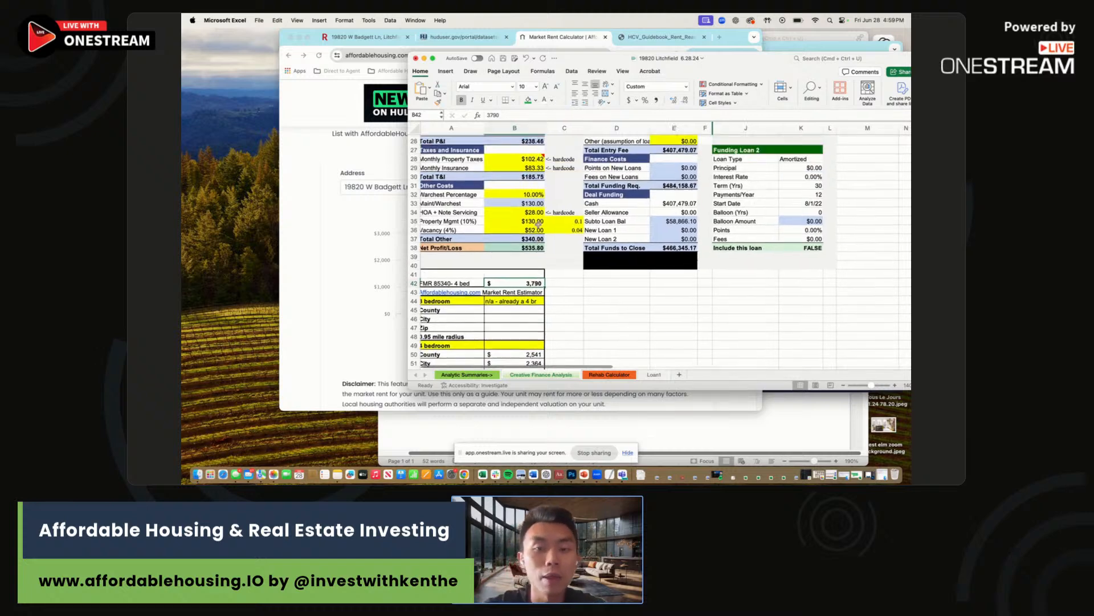
scroll(538, 224, down, 3)
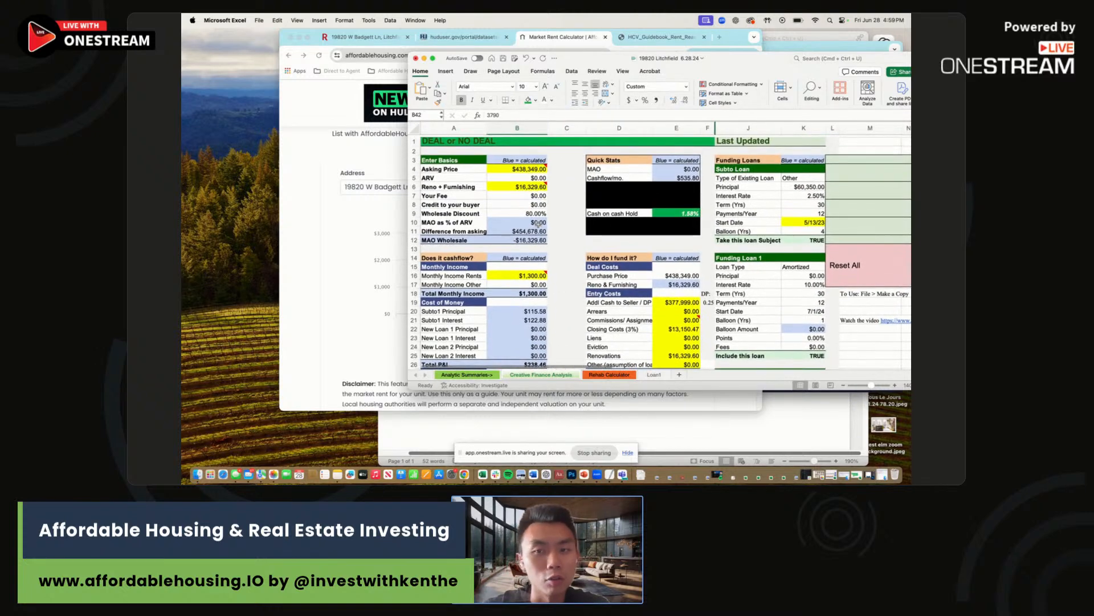
scroll(538, 225, up, 3)
scroll(538, 224, down, 4)
scroll(538, 224, down, 2)
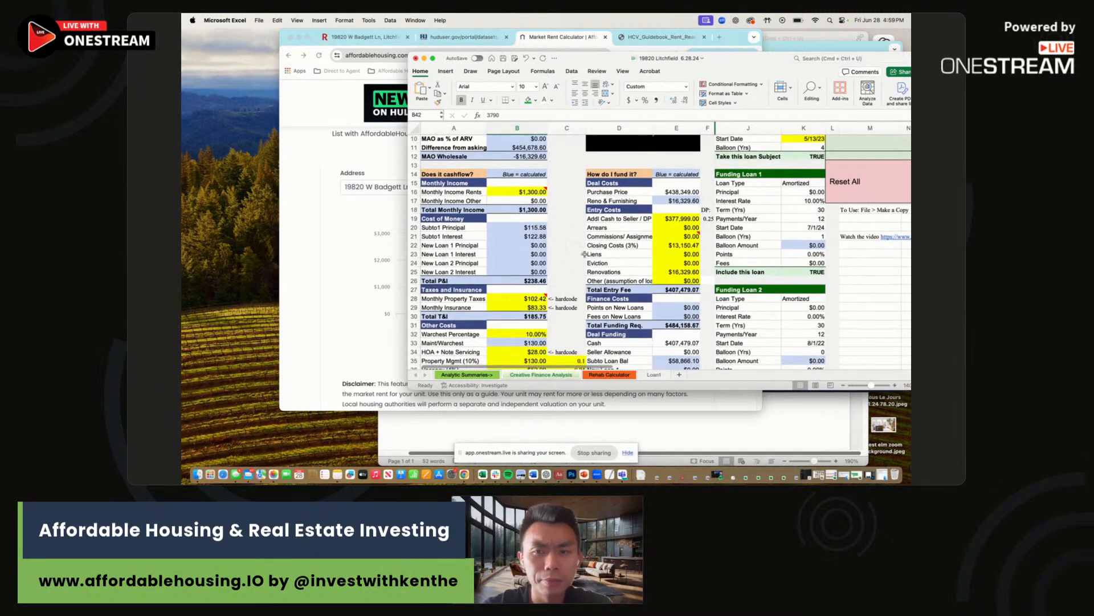
scroll(585, 255, up, 5)
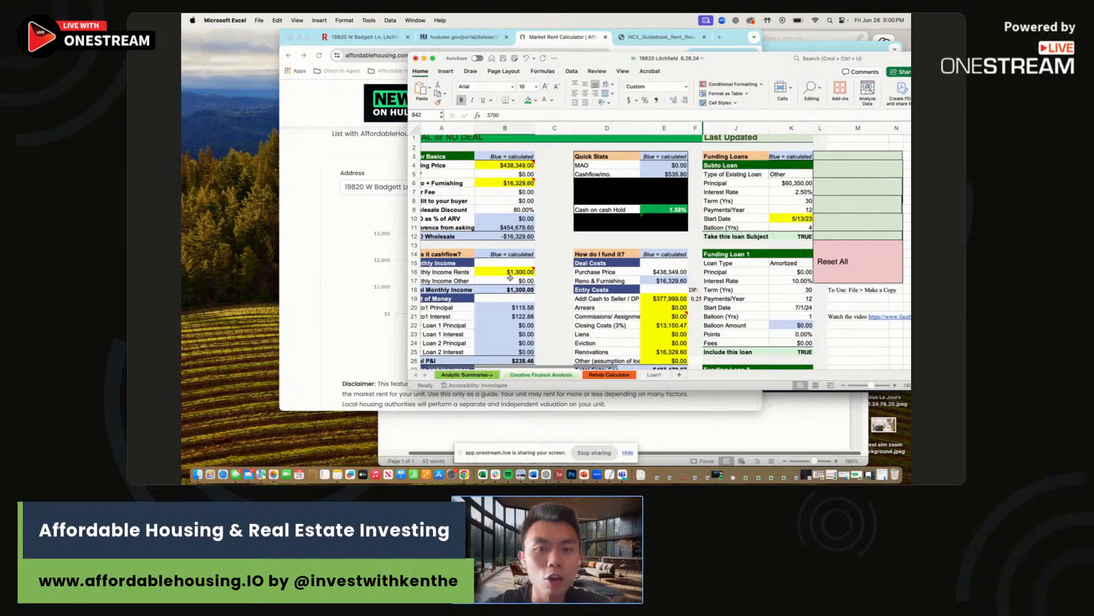
click(510, 273)
scroll(513, 279, down, 8)
scroll(515, 281, down, 5)
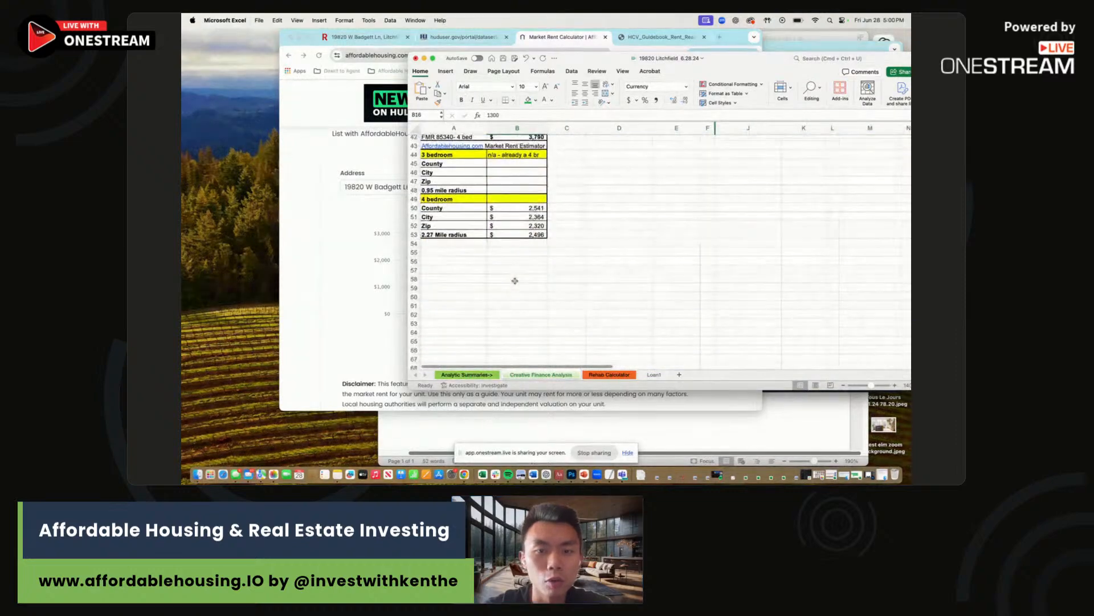
text(250)
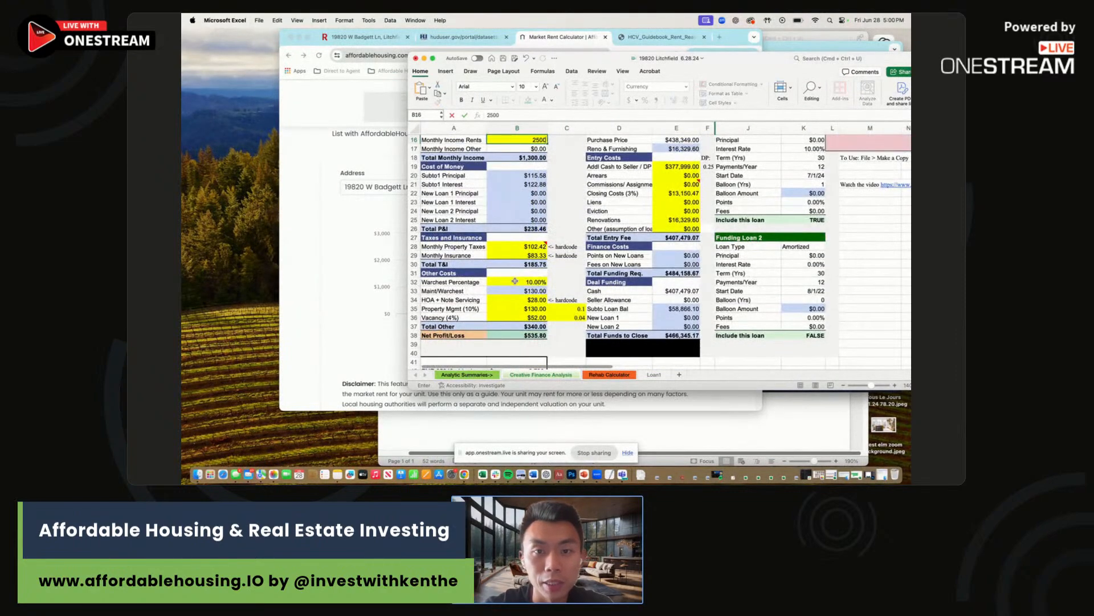
key(Return)
Bring the Chrome market rent estimator page back into view.
scroll(516, 282, up, 5)
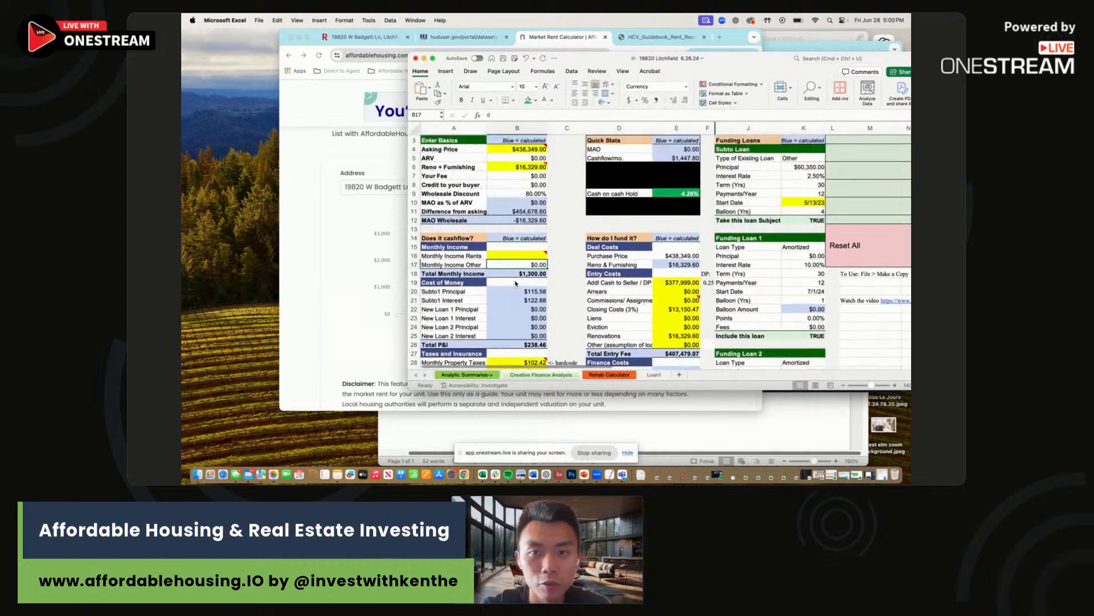
scroll(516, 284, up, 2)
click(570, 52)
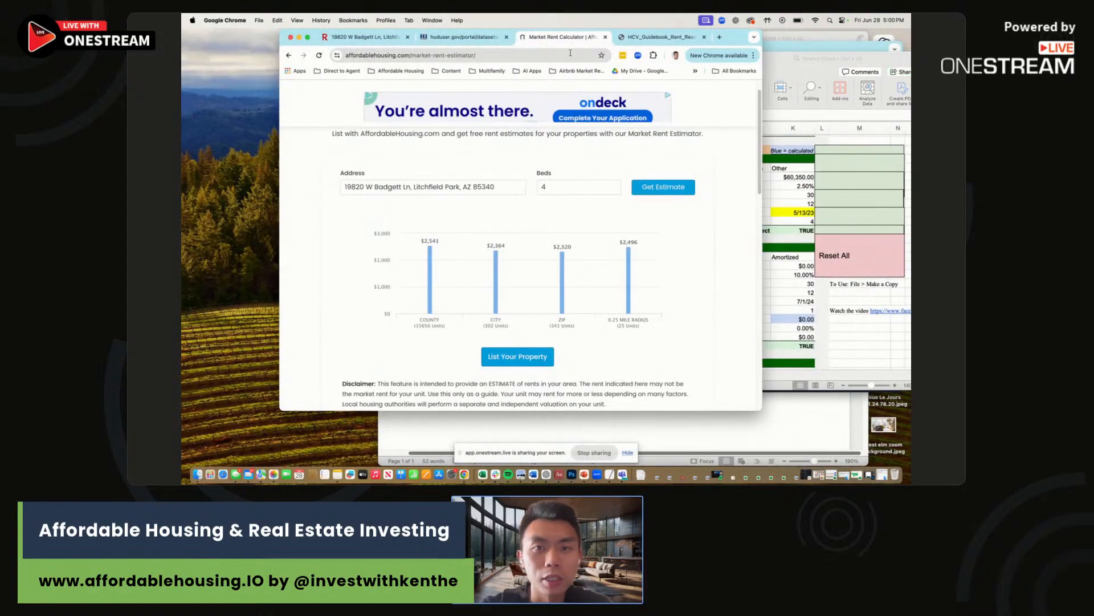
Dock the Word property notes on the right side of the screen next to the Excel deal sheet.
click(643, 422)
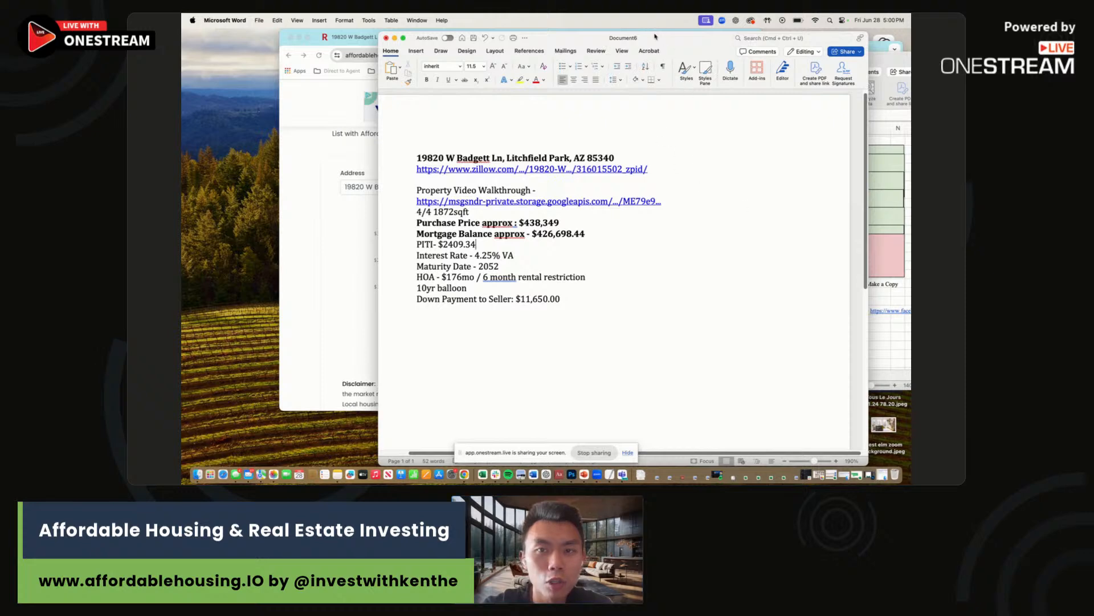
drag(656, 37, 533, 46)
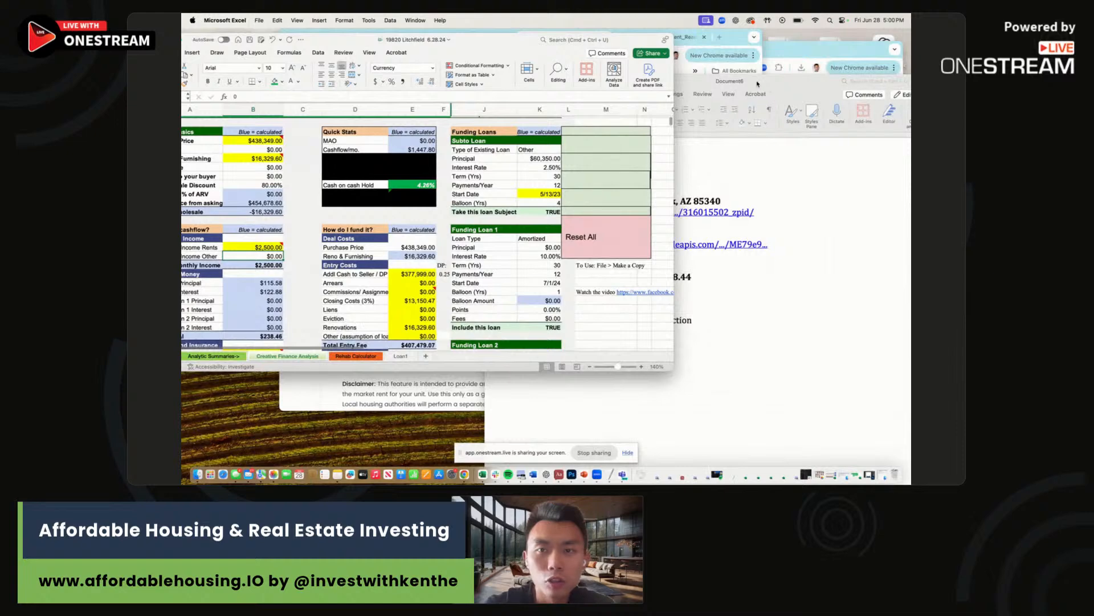
drag(758, 83, 894, 43)
click(563, 158)
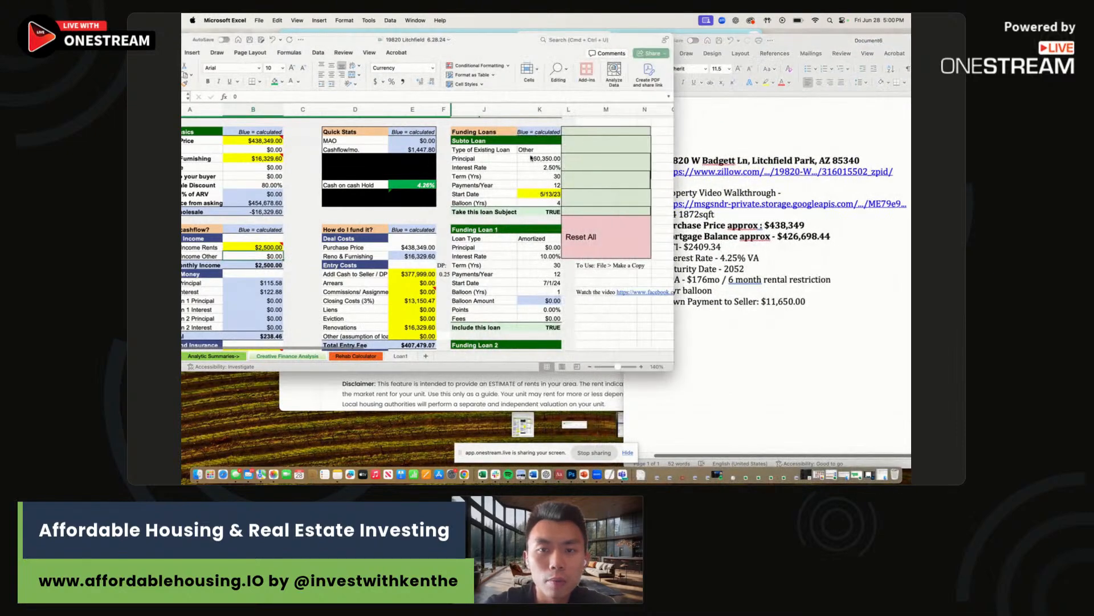
Enter the Subto Loan principal of 426,698.44 and a 4.25% interest rate.
click(545, 150)
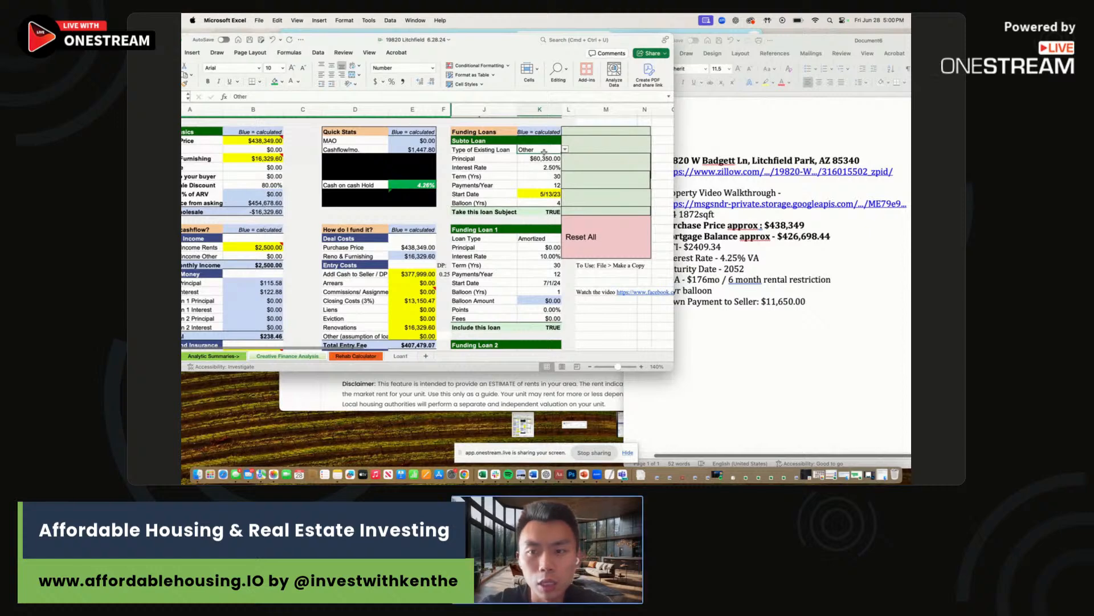
click(543, 159)
text(426698.44)
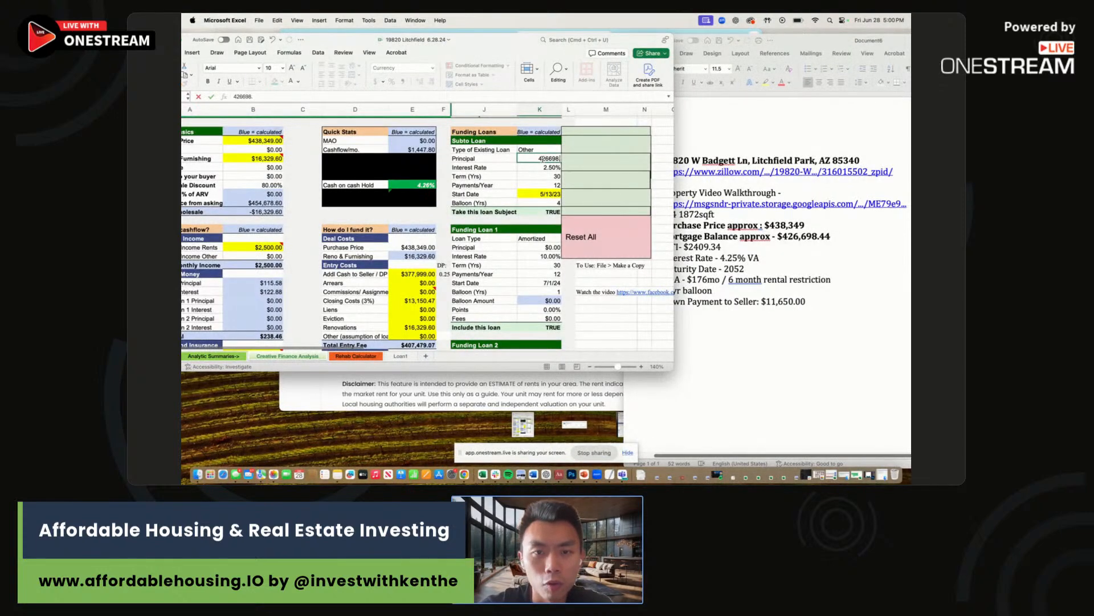
key(Return)
text(4.25)
key(Return)
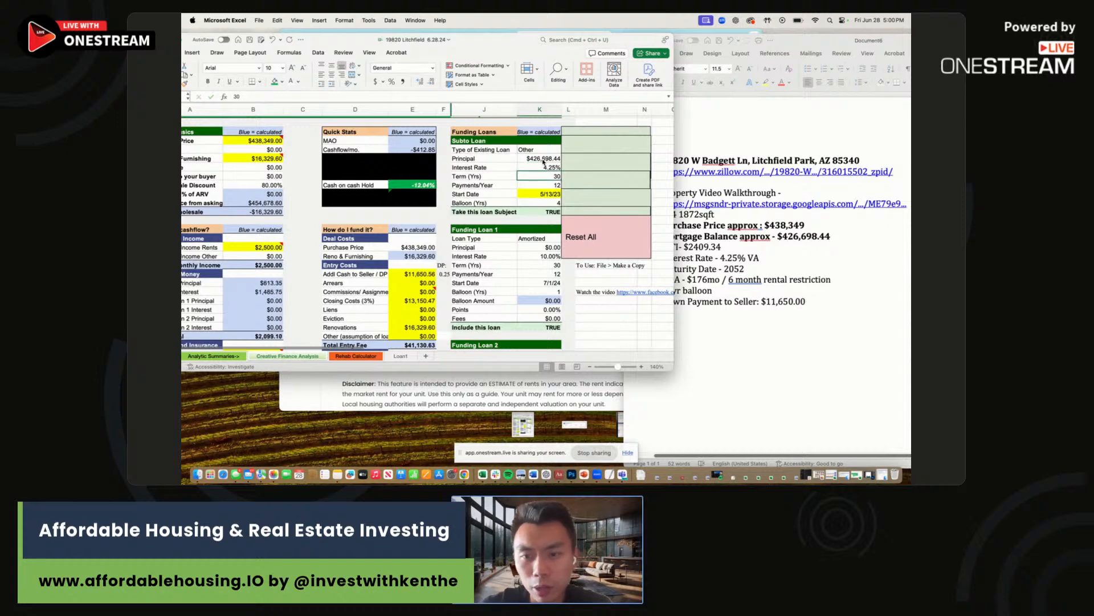
Set the Subto Loan start date to 5/13/22 and the balloon to 10 years.
key(Return)
key(Return)
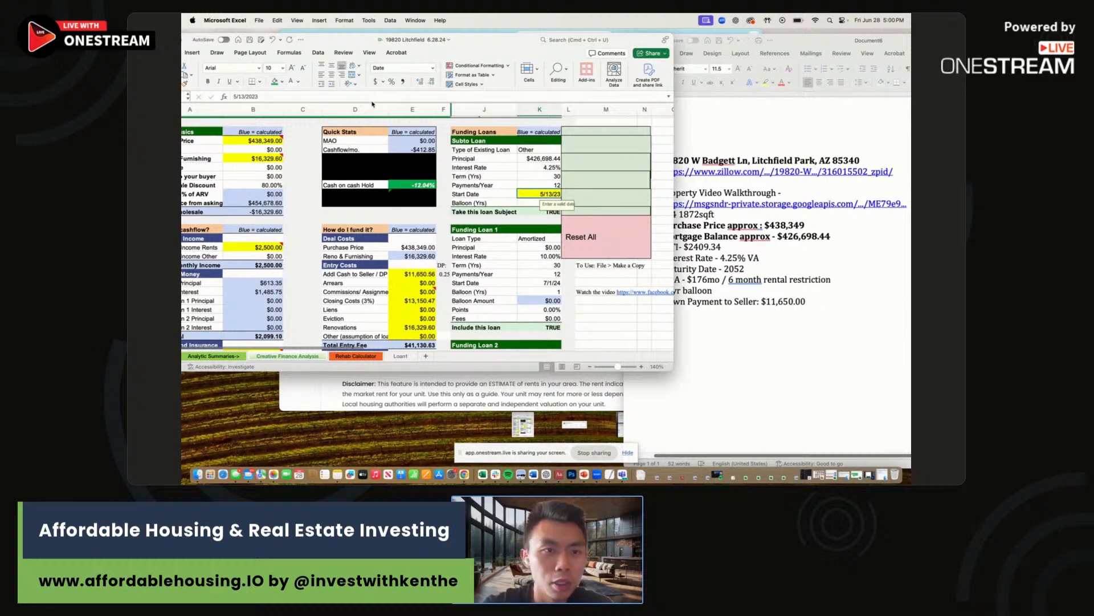
text(5/13/22)
key(Return)
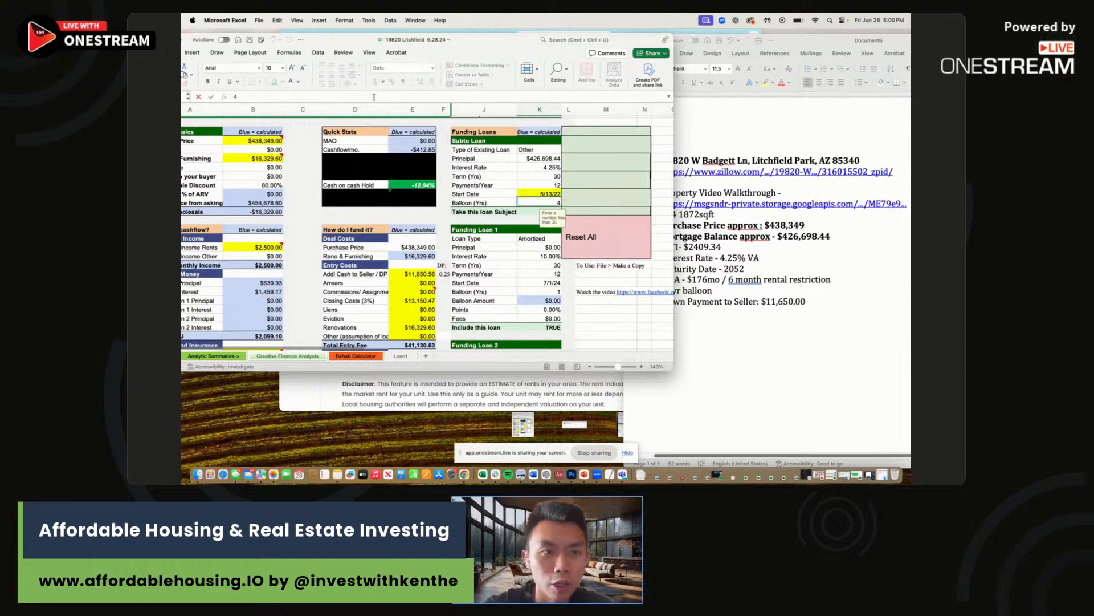
text(4)
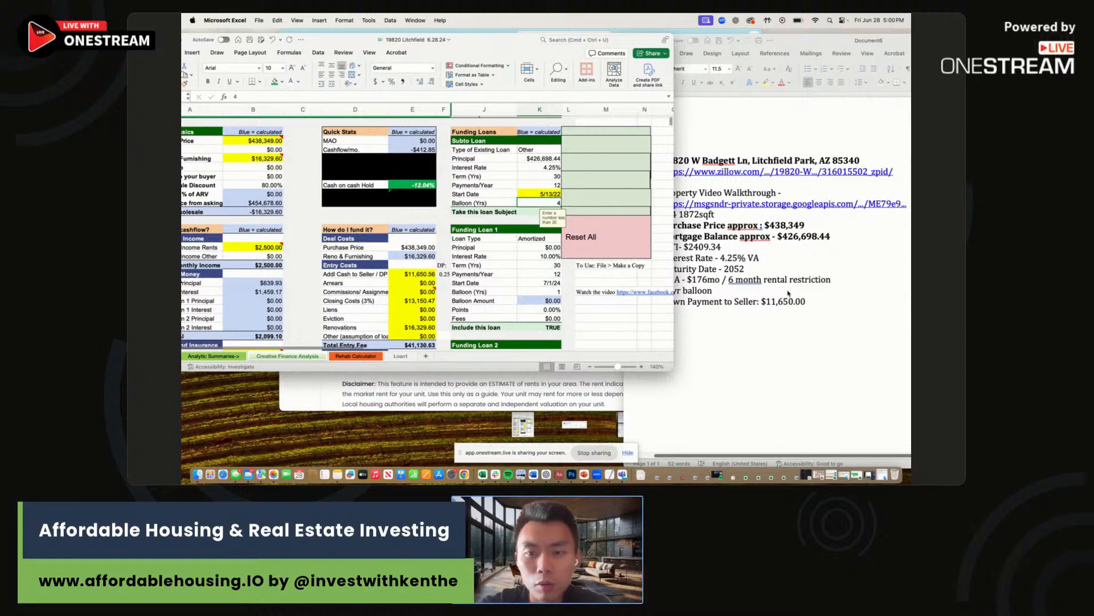
click(754, 294)
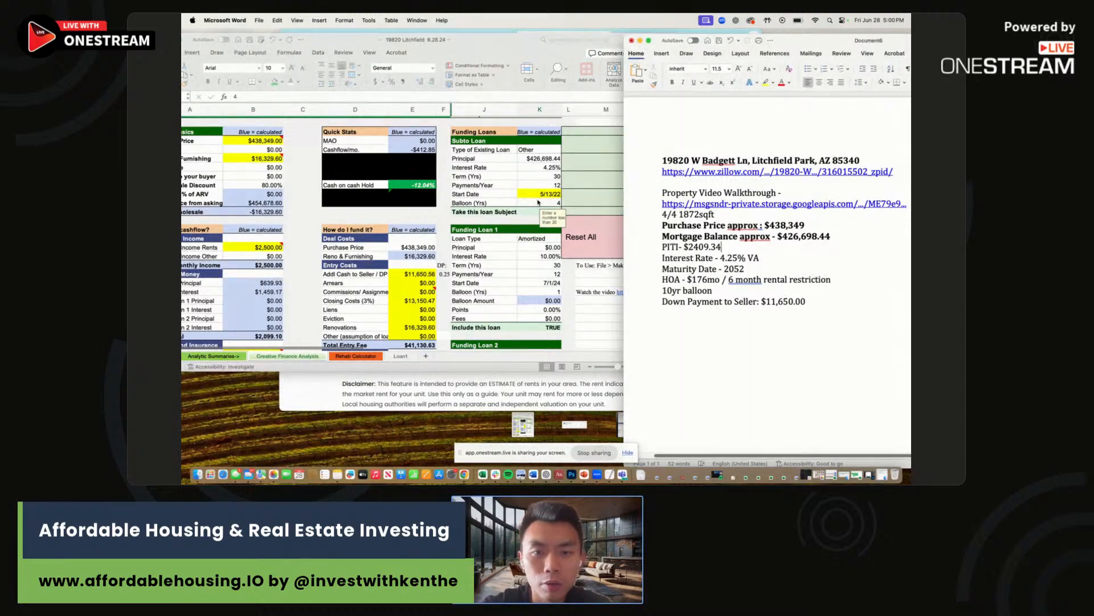
click(538, 203)
text(10)
key(Return)
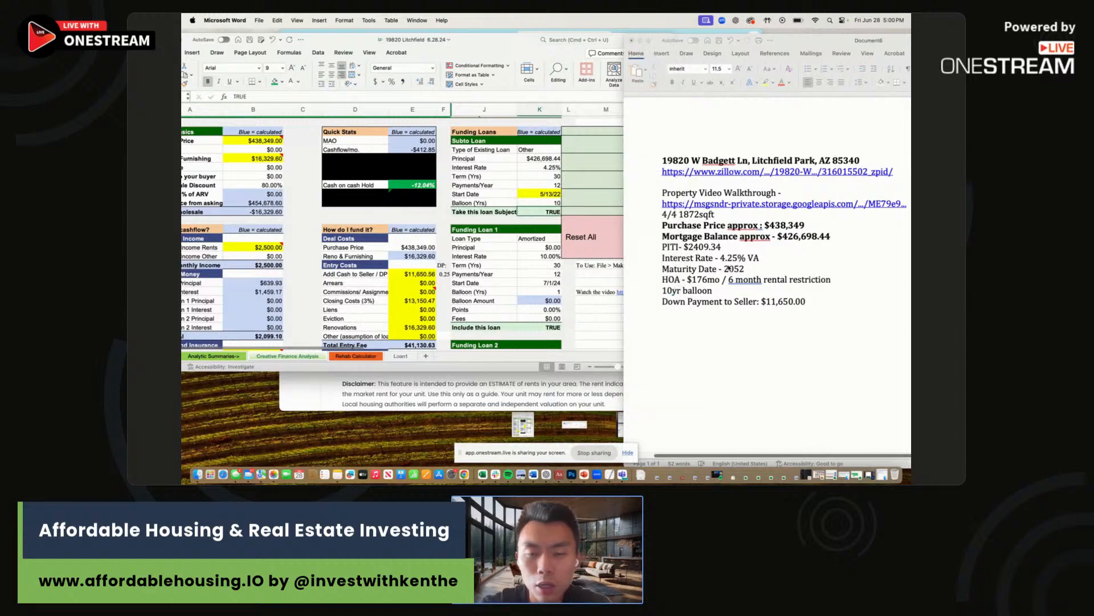
Look up the HOA figure in the Word property notes.
click(730, 269)
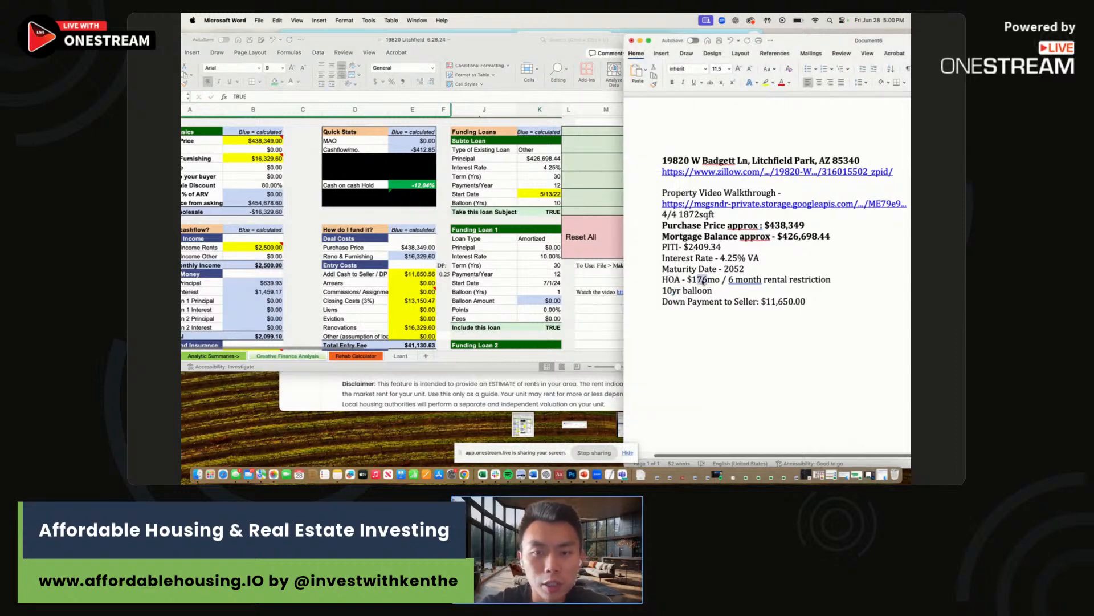
drag(470, 41, 604, 37)
scroll(371, 264, down, 3)
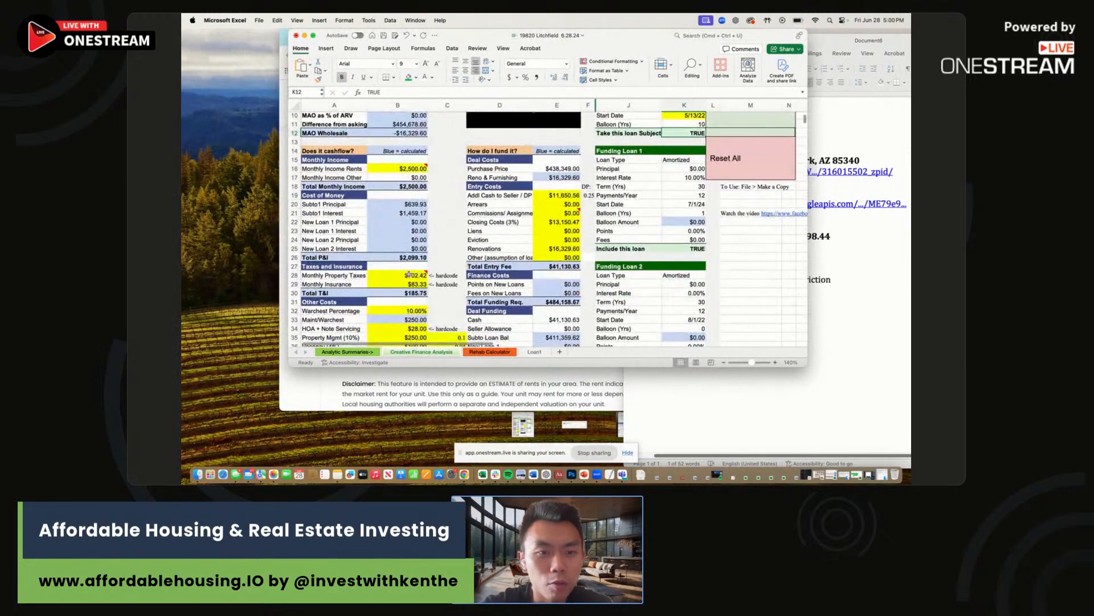
Set B28 monthly property taxes to =2409.34 minus B20 and B21, giving $310.24.
click(412, 275)
click(840, 251)
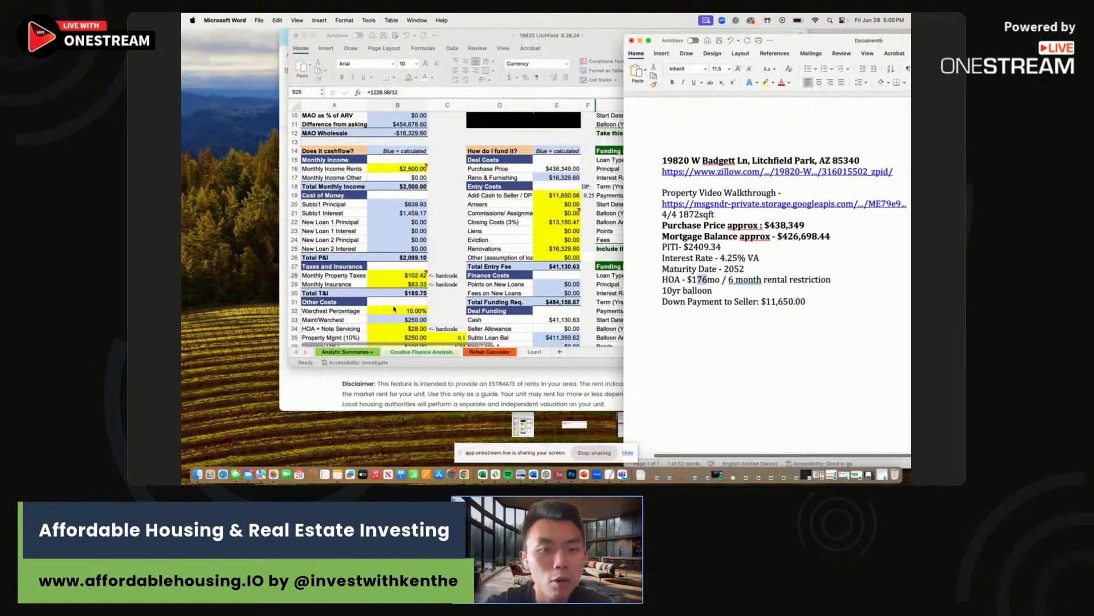
click(406, 276)
text(=24)
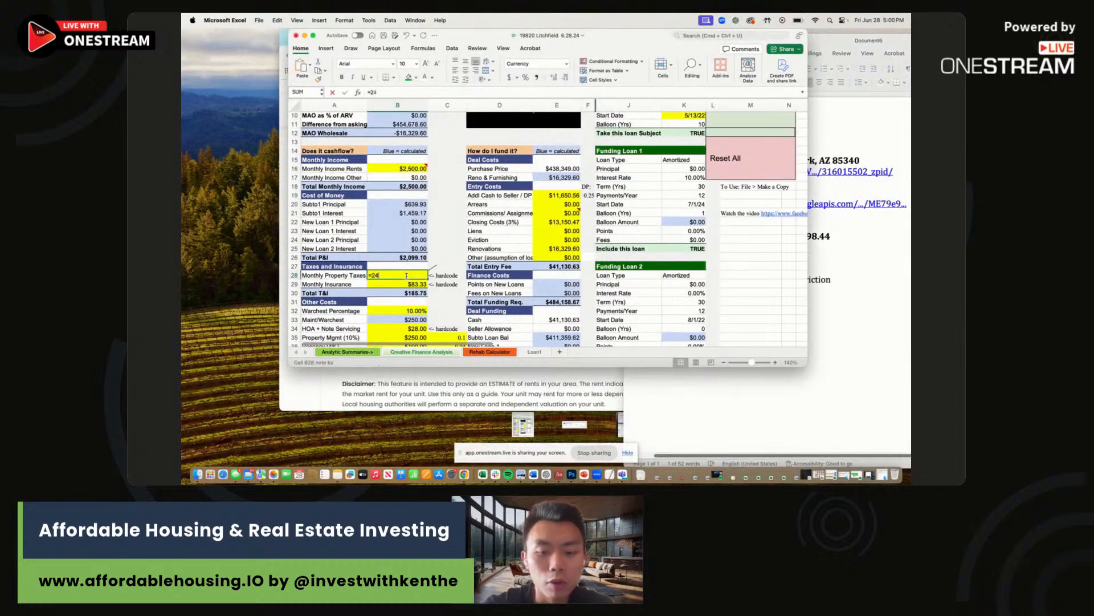
text(09.34)
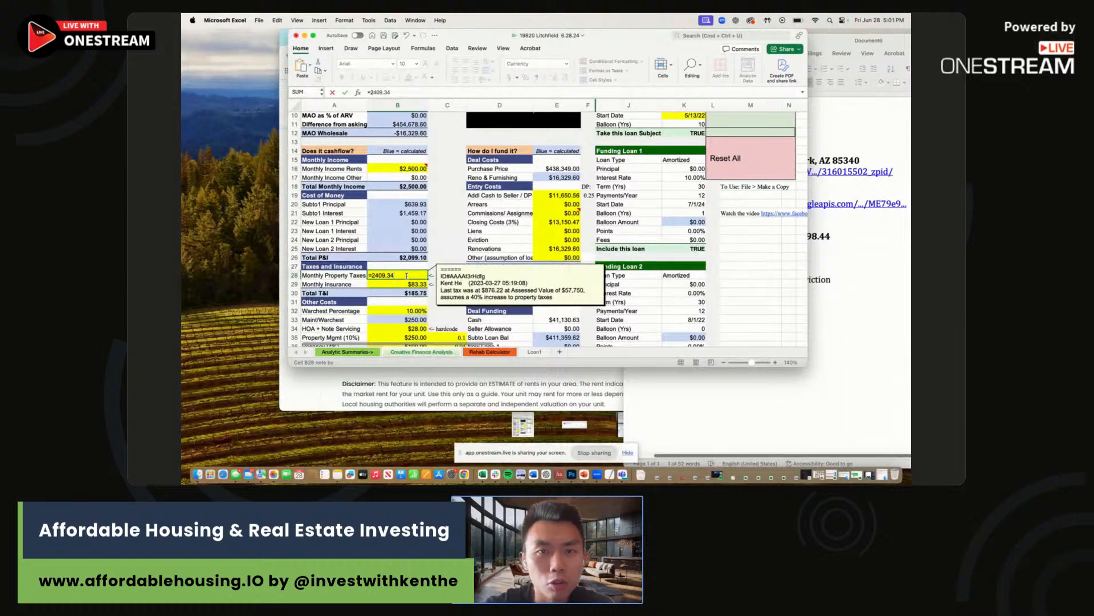
drag(599, 33, 685, 46)
text(-)
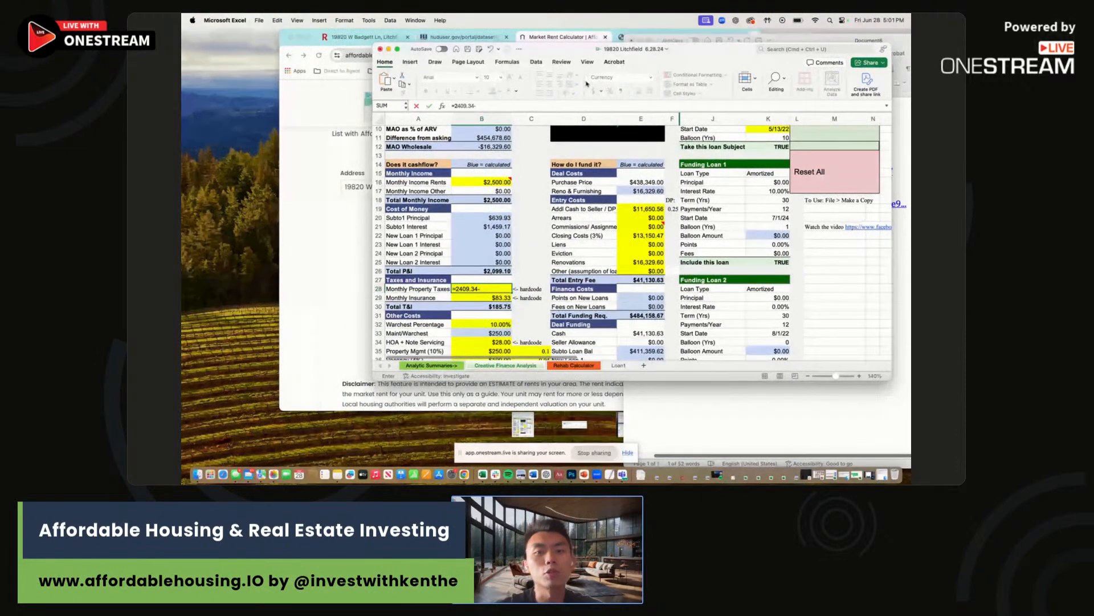
click(491, 218)
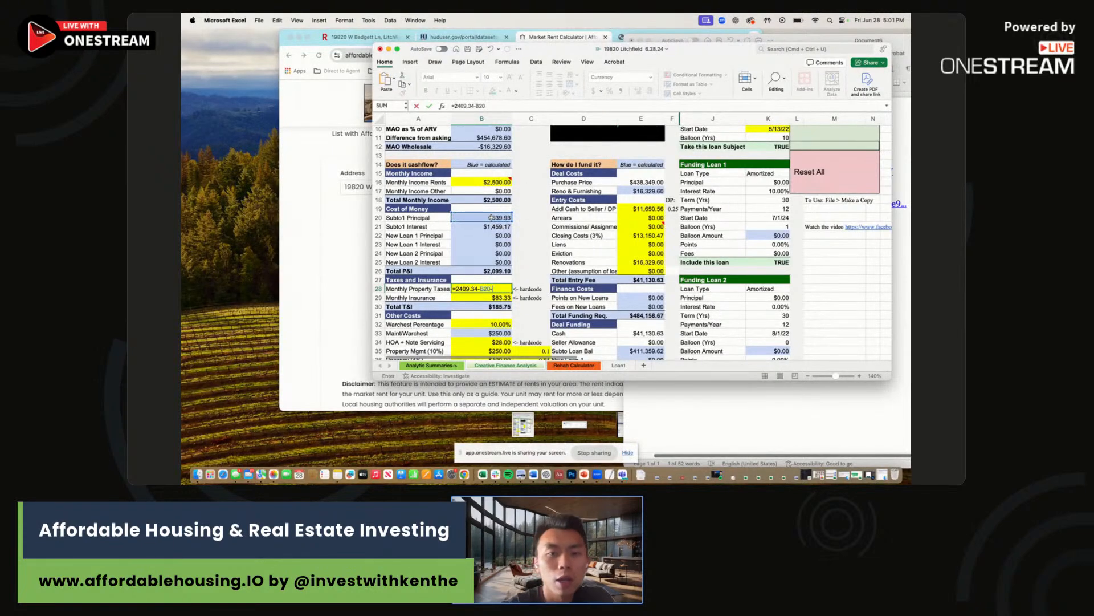
key(Return)
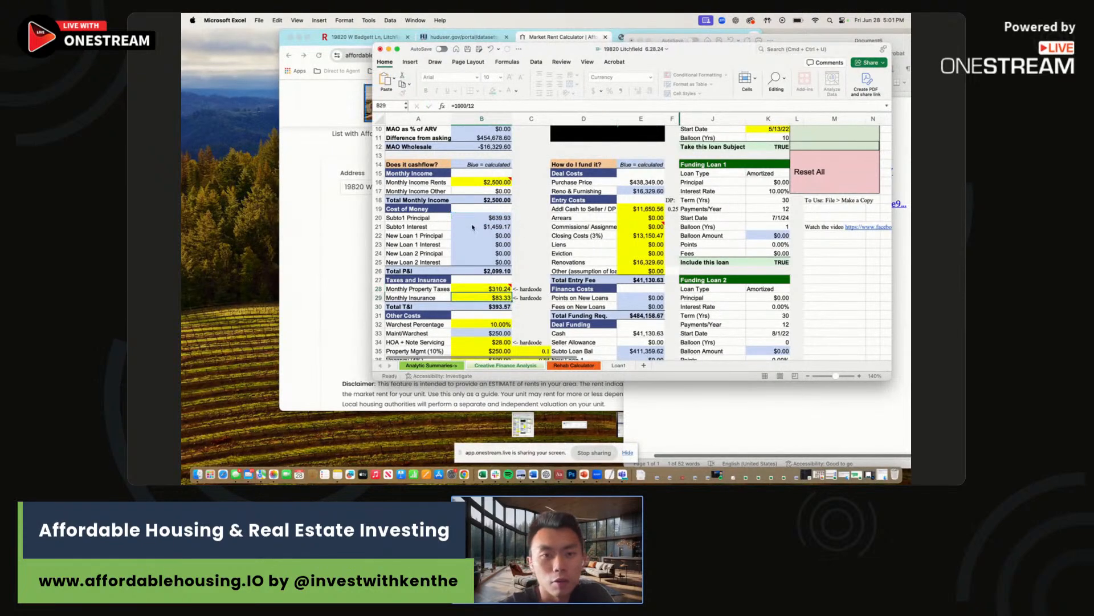
key(Up)
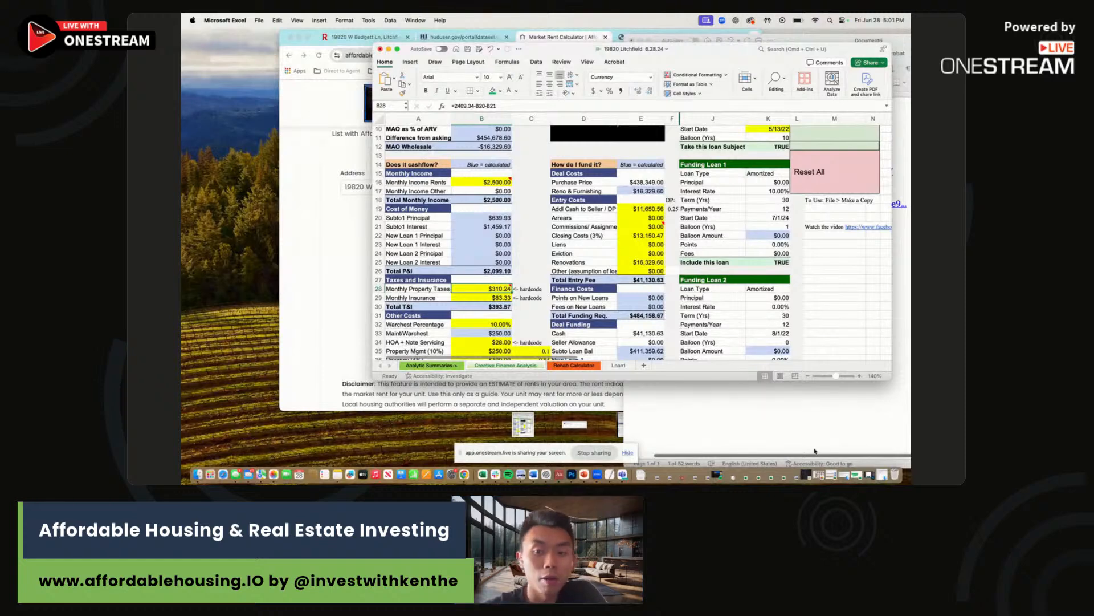
click(779, 422)
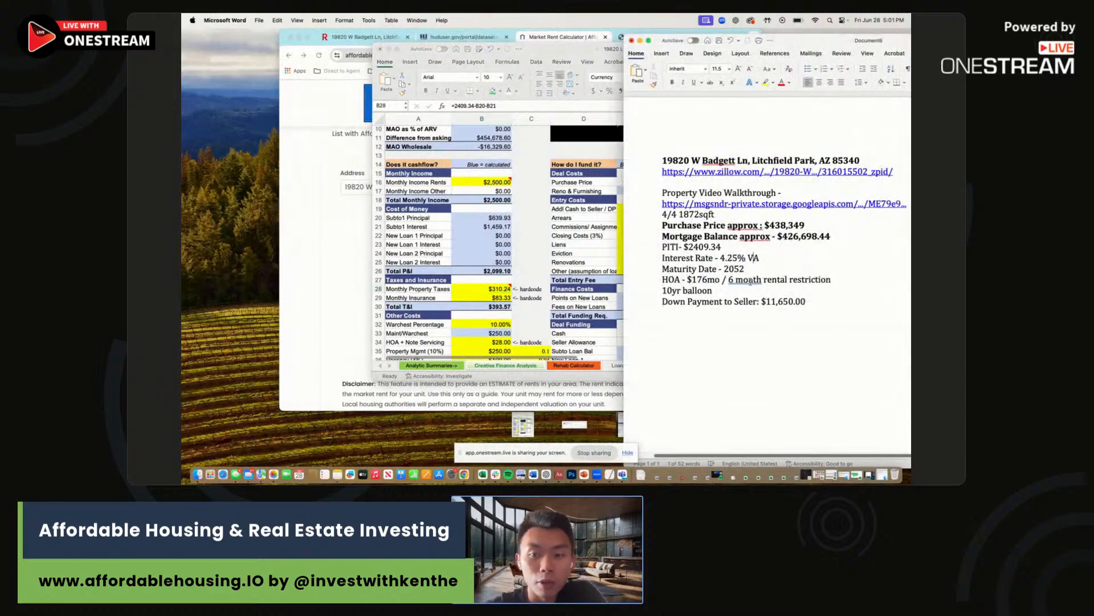
Replace the =1000/12 insurance formula in B29 with 30, making Total T&I $340.24.
click(744, 302)
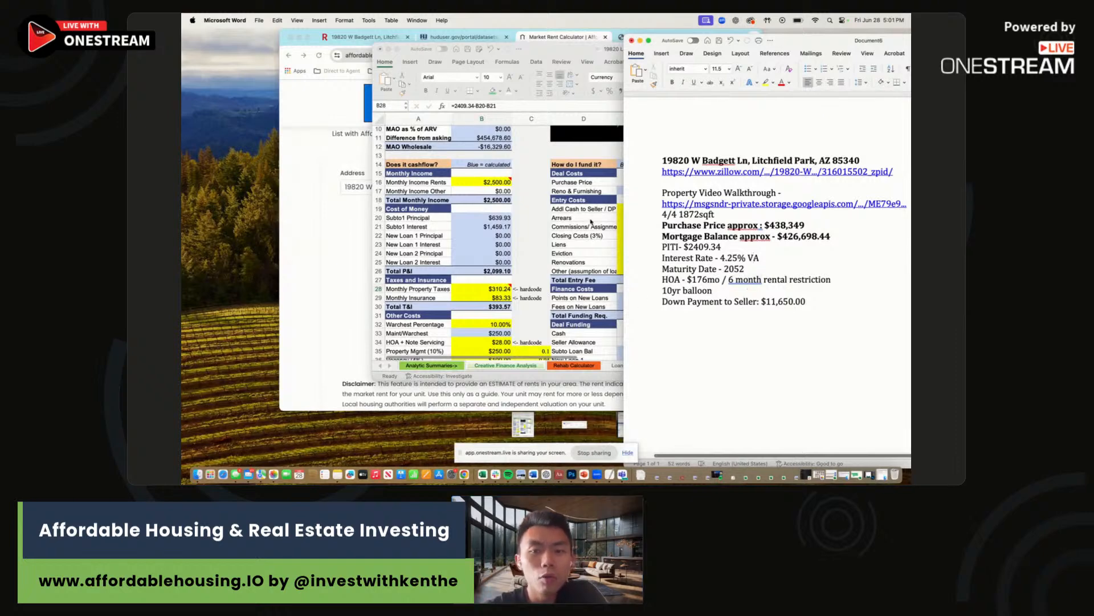
click(487, 297)
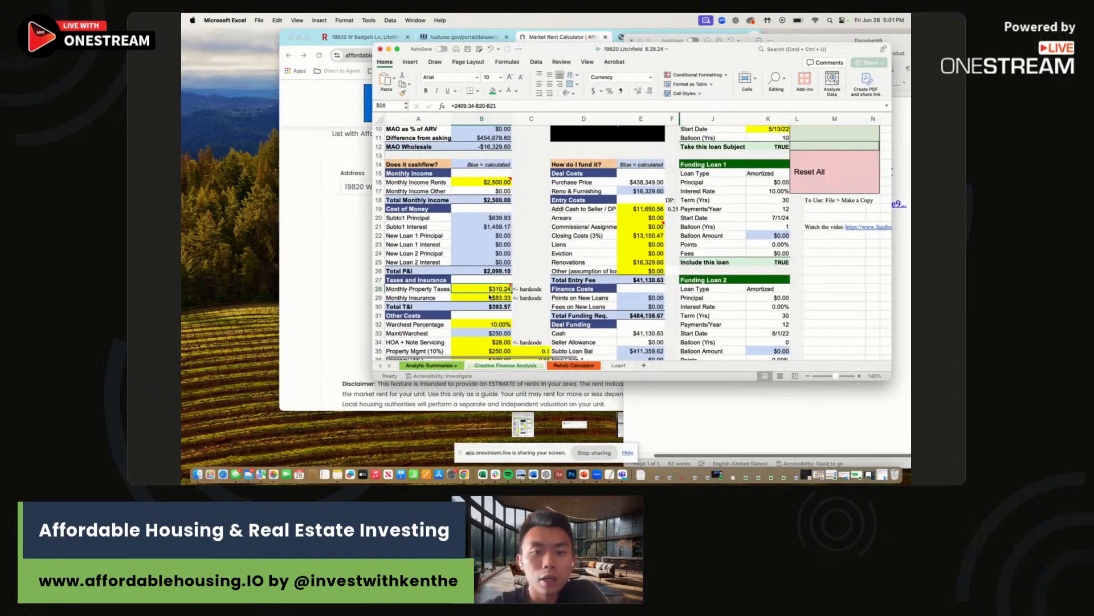
double_click(489, 296)
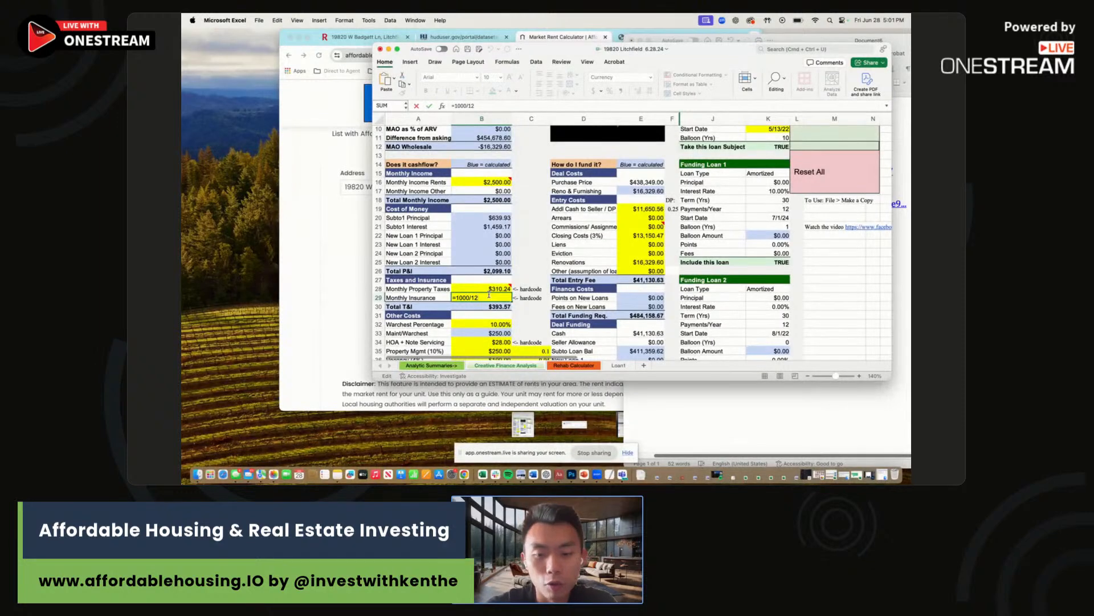
text(a30)
key(super+a)
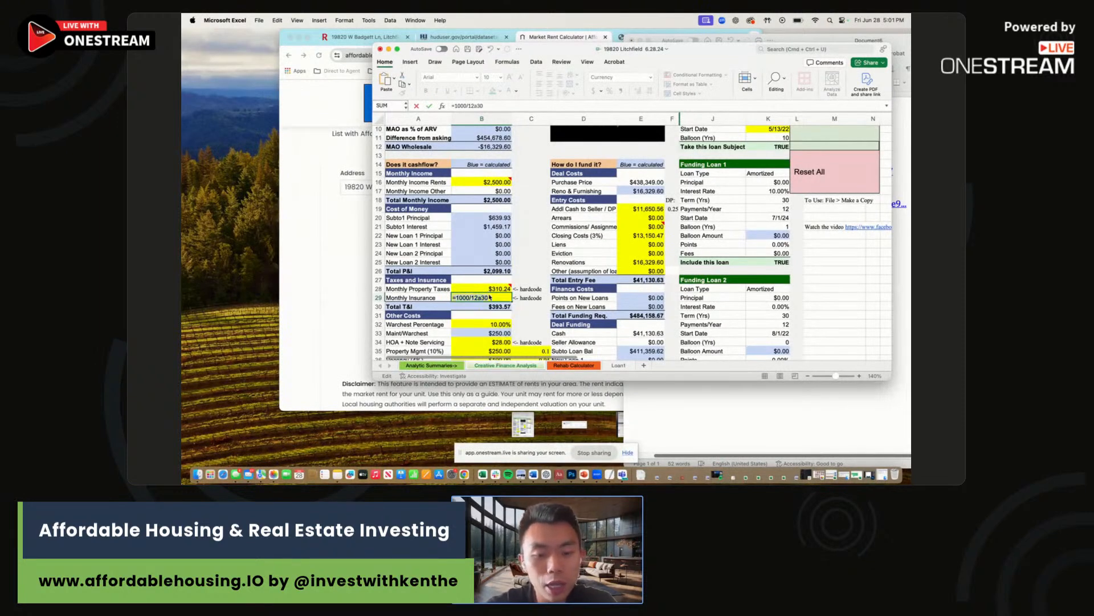
text(30)
key(Return)
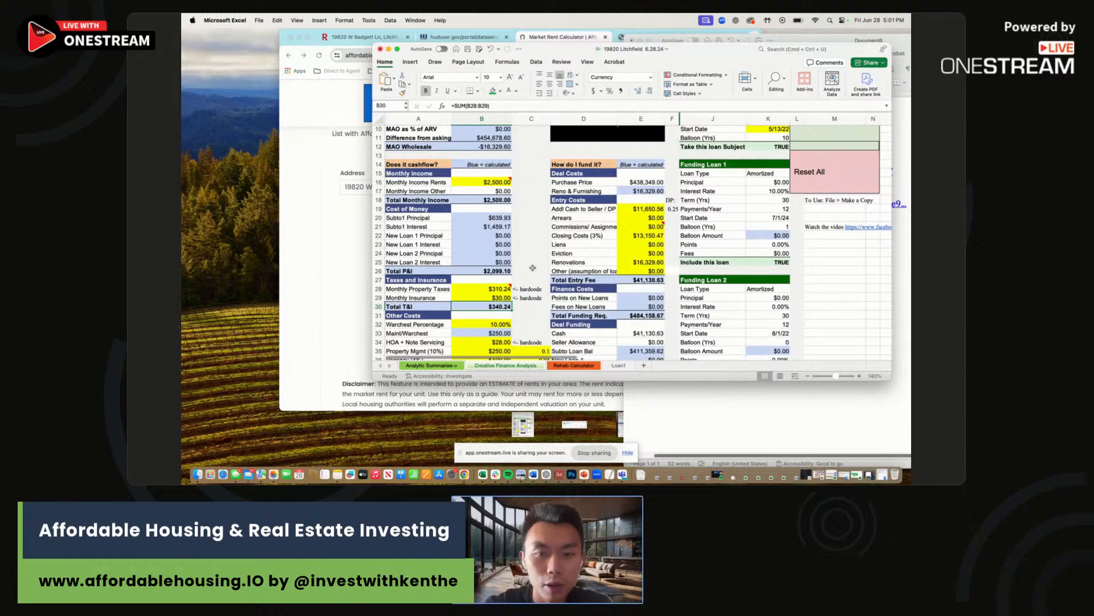
scroll(533, 268, down, 2)
Enter the $15 note servicing cost in the HOA + Note Servicing cell B34.
drag(497, 292, 499, 299)
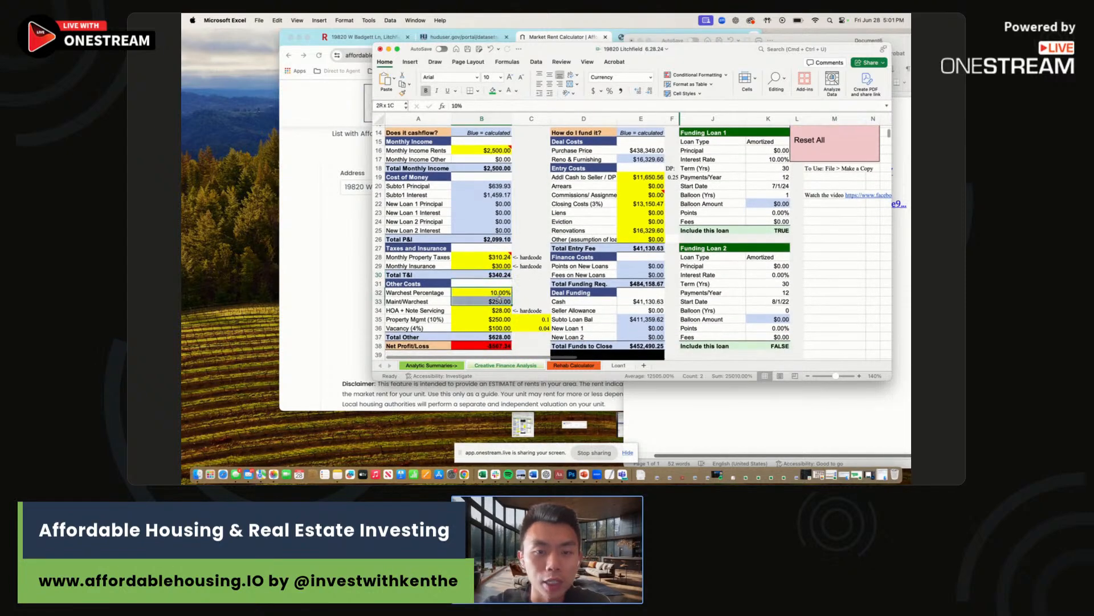
click(497, 309)
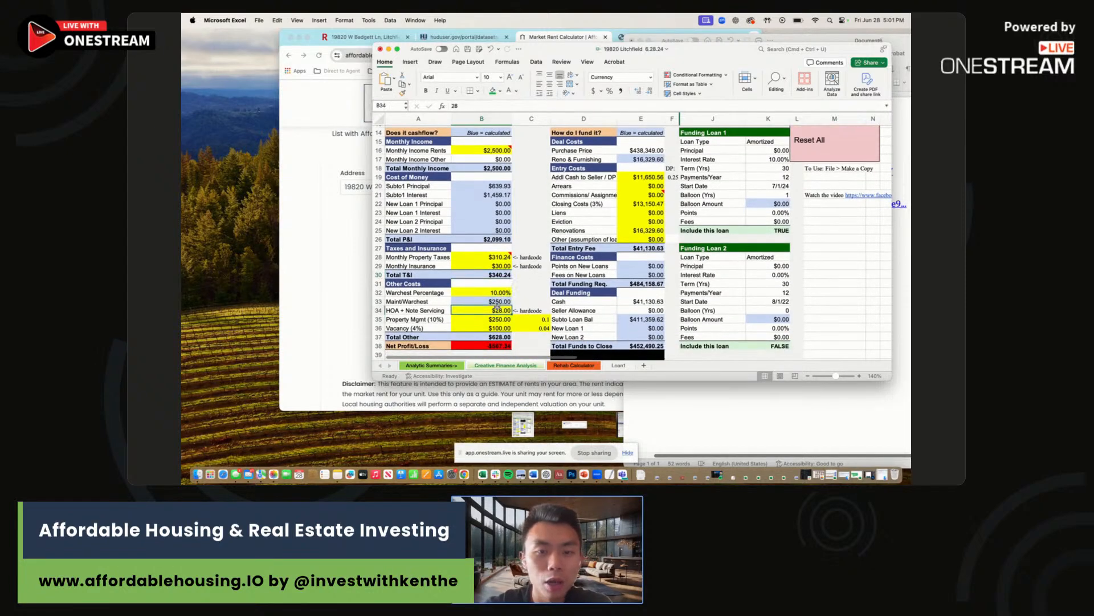
text(1)
key(Return)
key(BackSpace)
key(Escape)
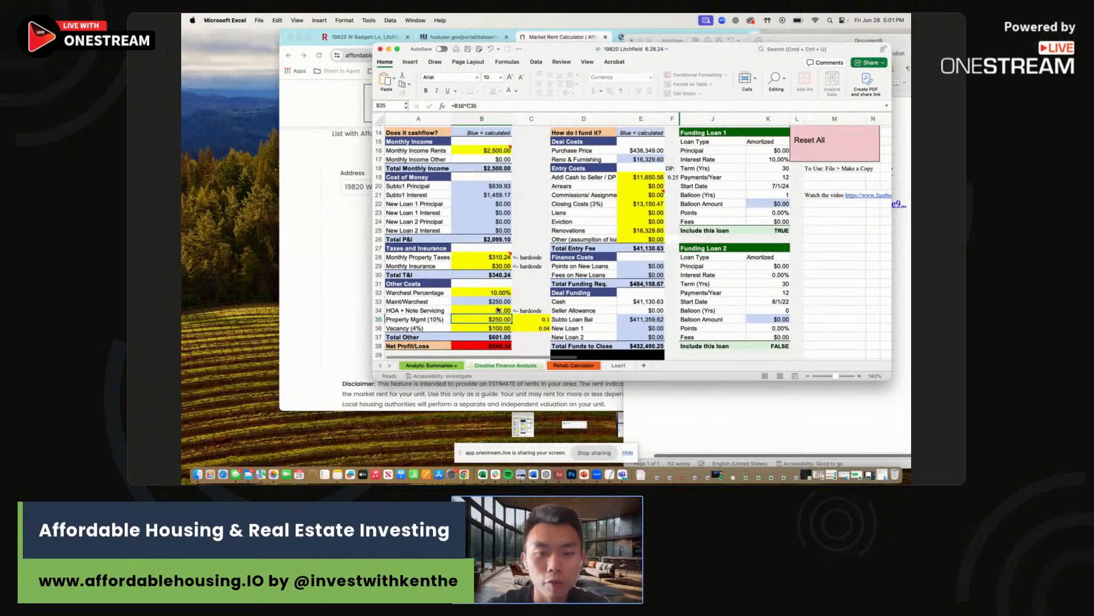
key(Up)
text(15)
key(Return)
Change B34 to =15+176, adding the $176 HOA for a $191.00 total.
click(747, 402)
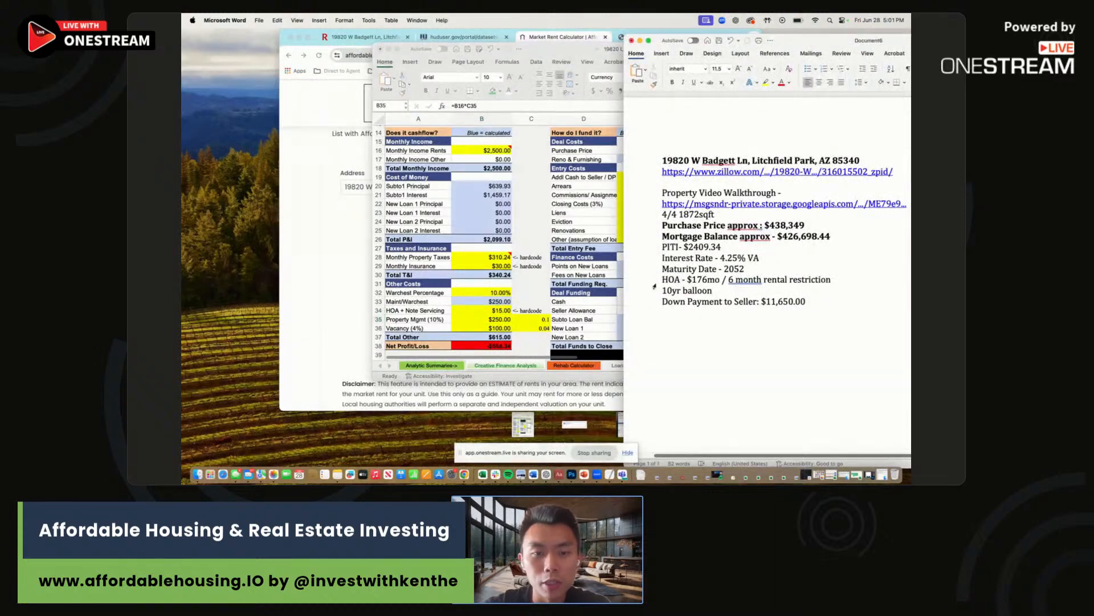
click(522, 297)
double_click(495, 314)
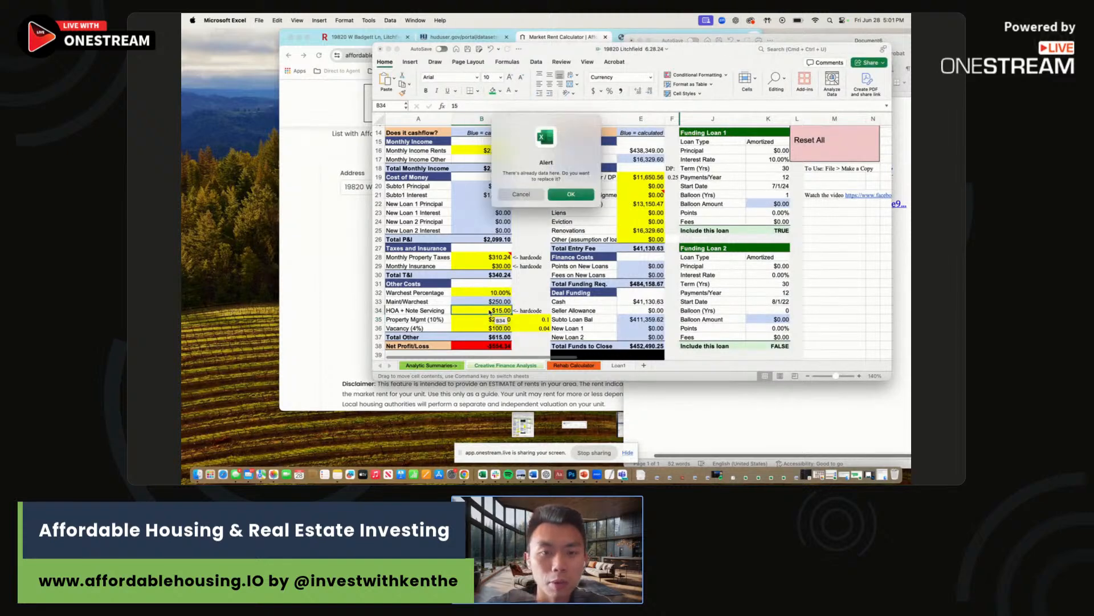
click(527, 193)
text(=)
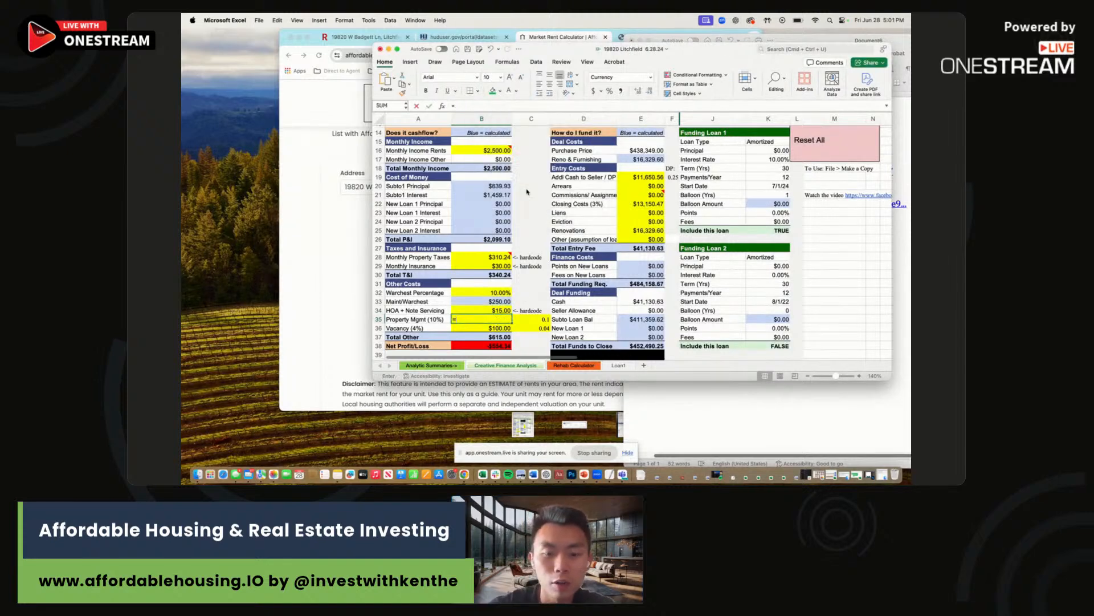
key(Escape)
key(Up)
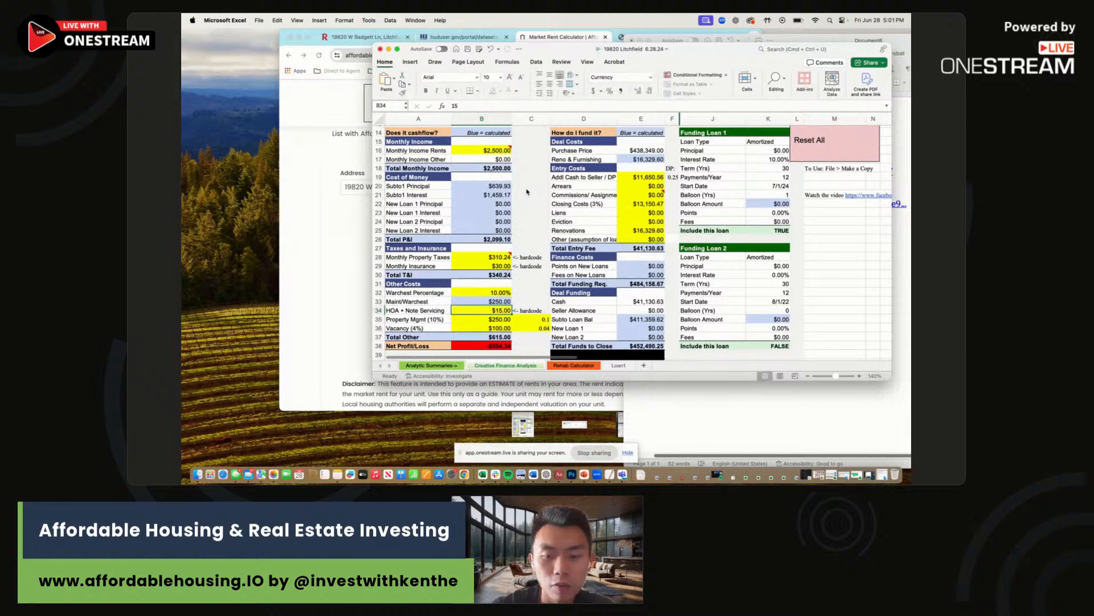
text(=15+176)
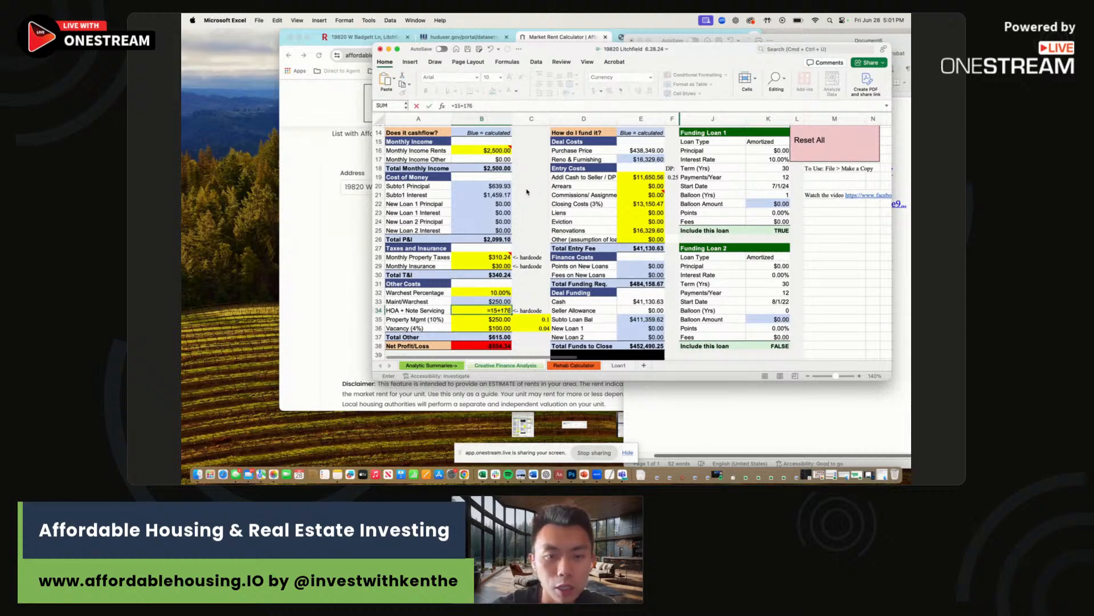
key(Return)
Review the vacancy rate in C36 and the Net Profit/Loss calculation against the property notes.
key(Down)
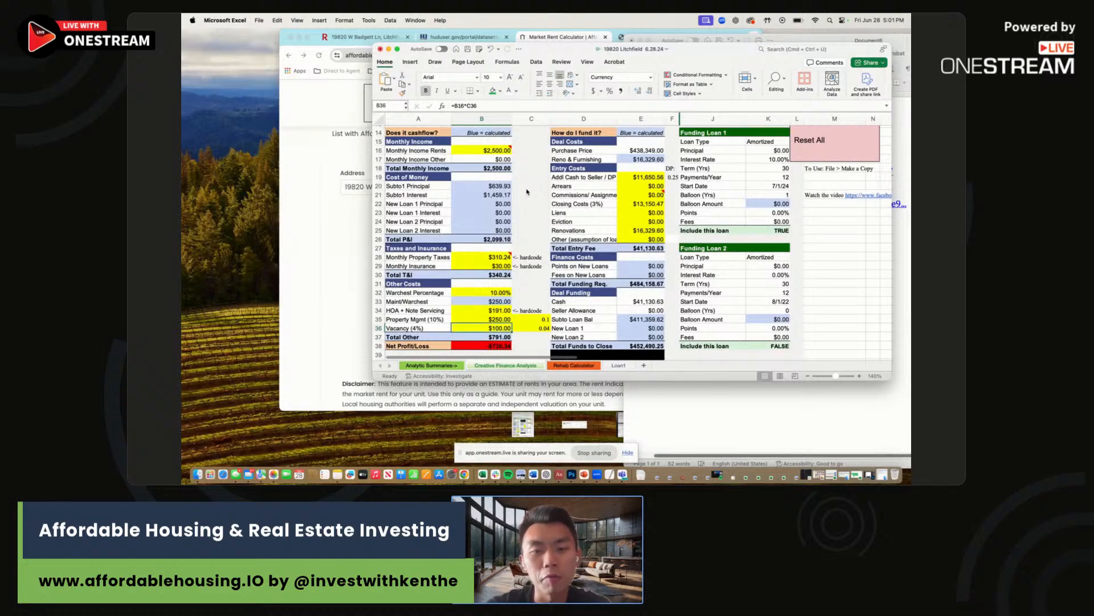
key(Right)
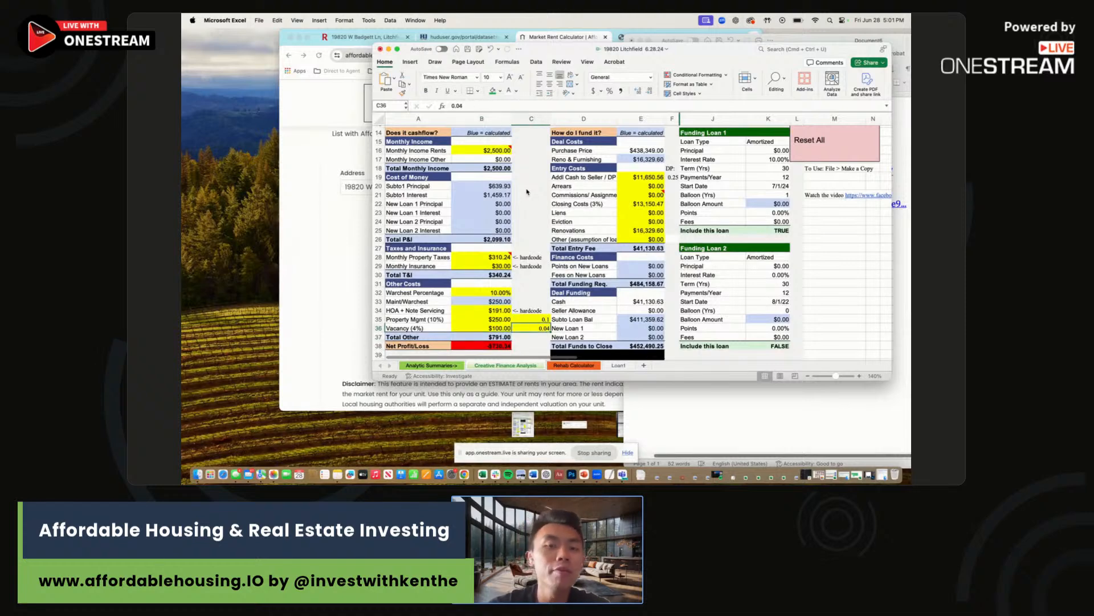
click(500, 345)
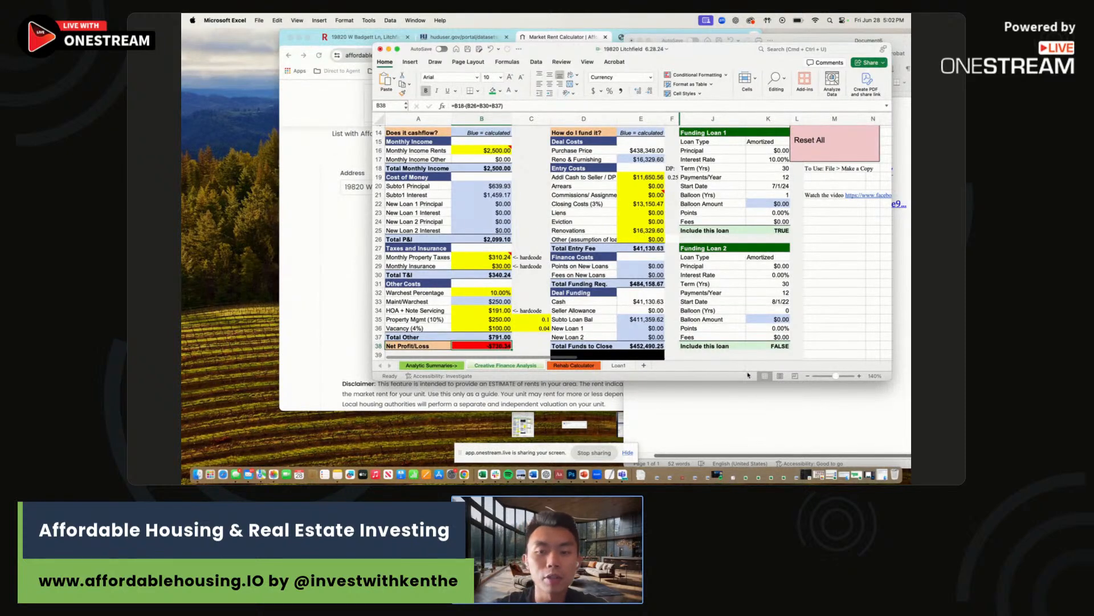
click(758, 388)
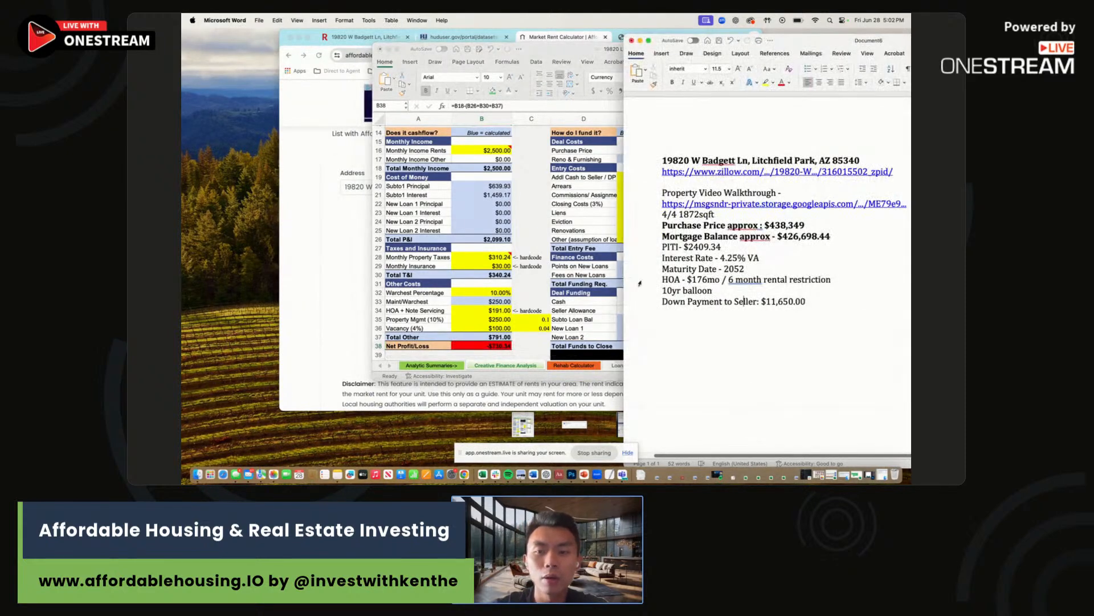
click(600, 263)
click(744, 404)
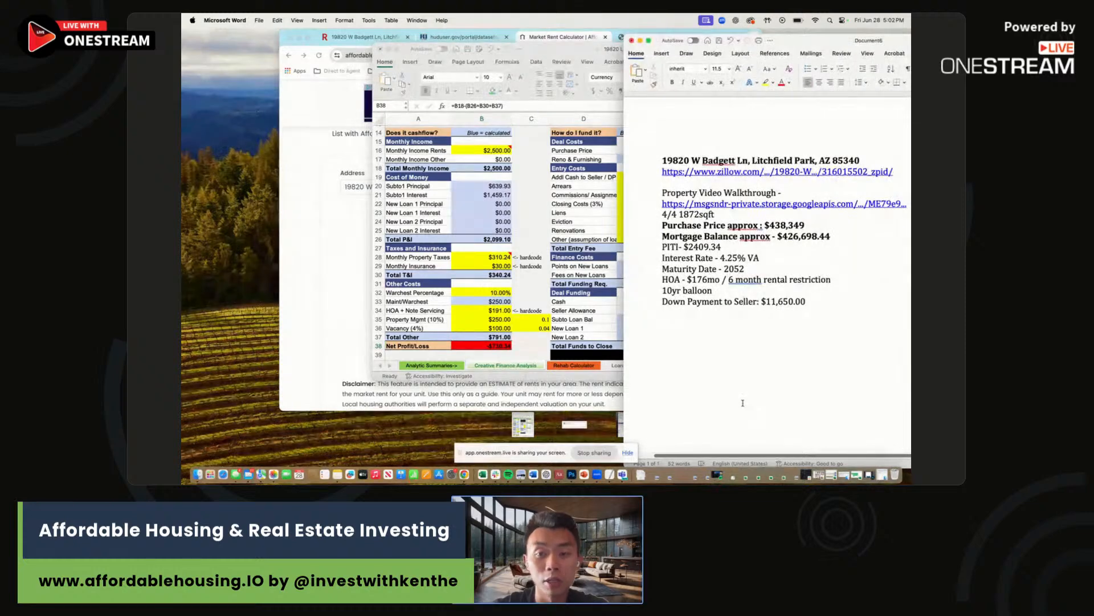
click(550, 241)
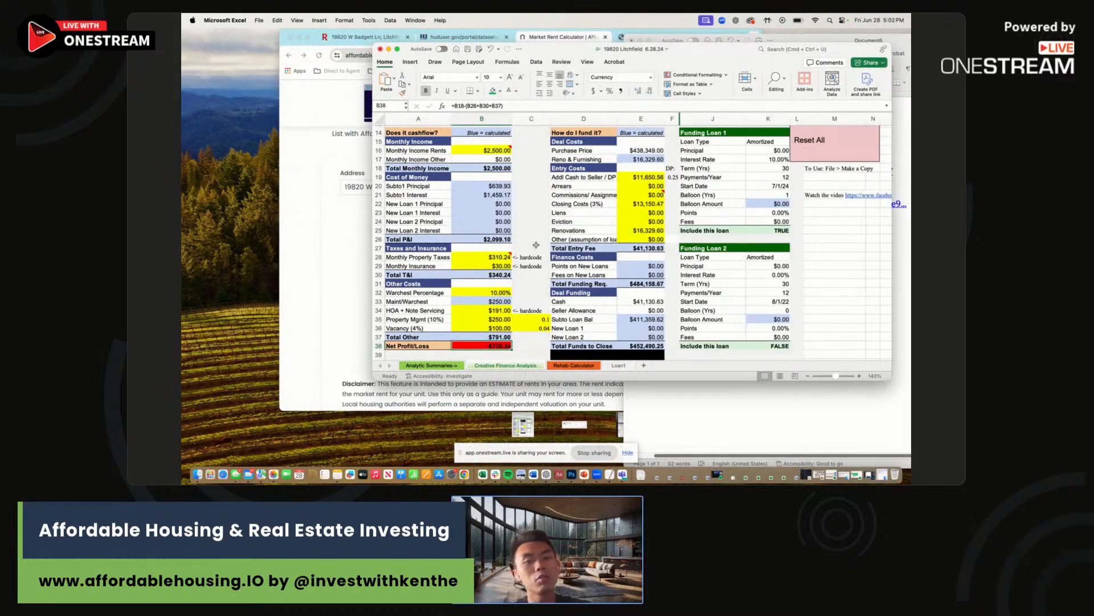
scroll(538, 256, down, 6)
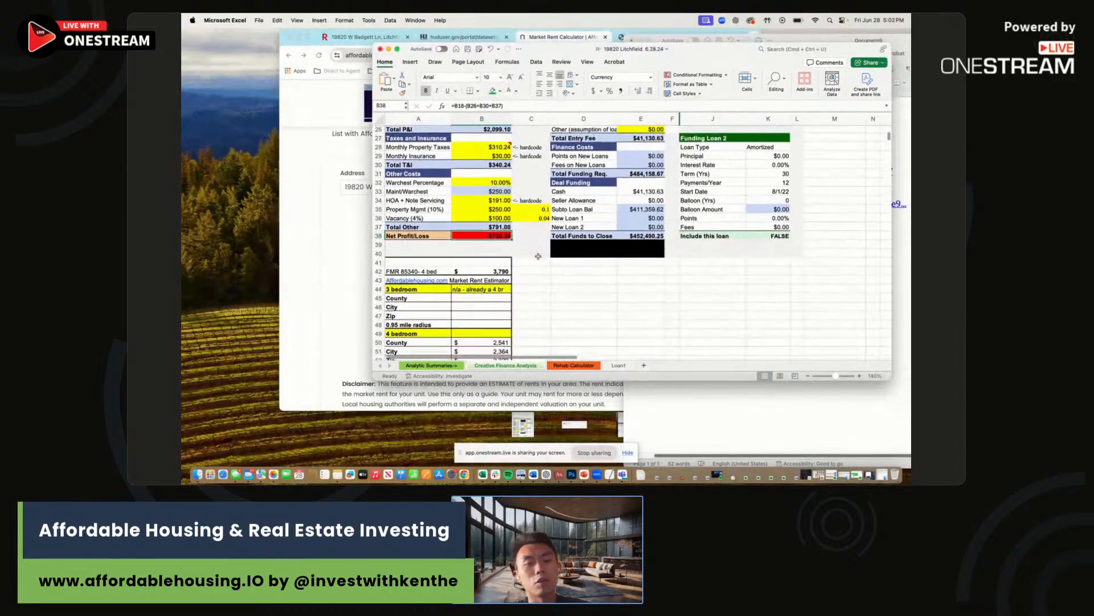
scroll(538, 256, down, 2)
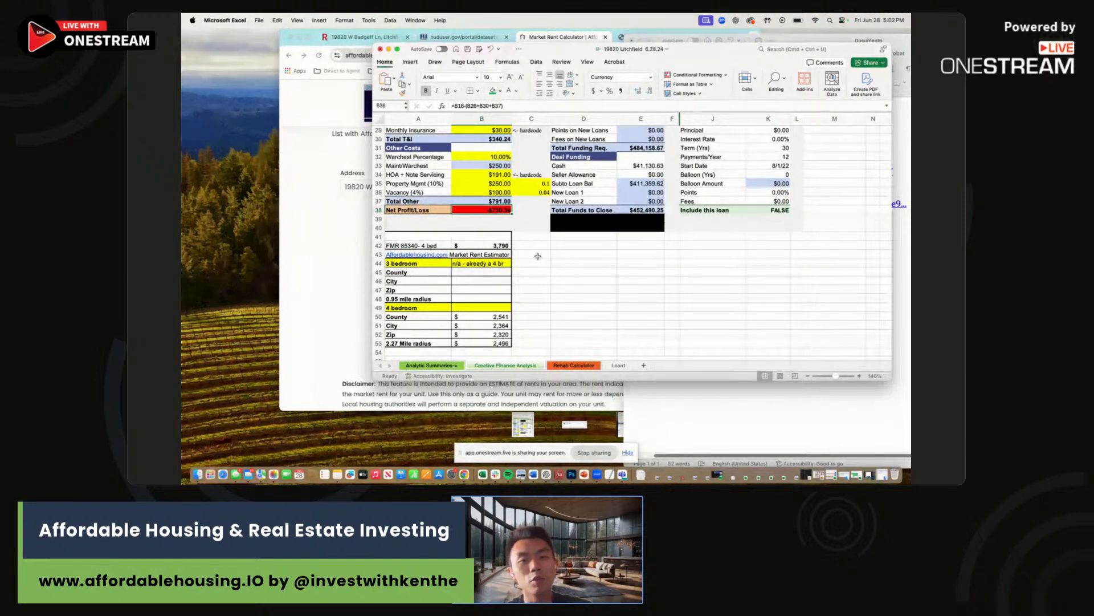
click(507, 244)
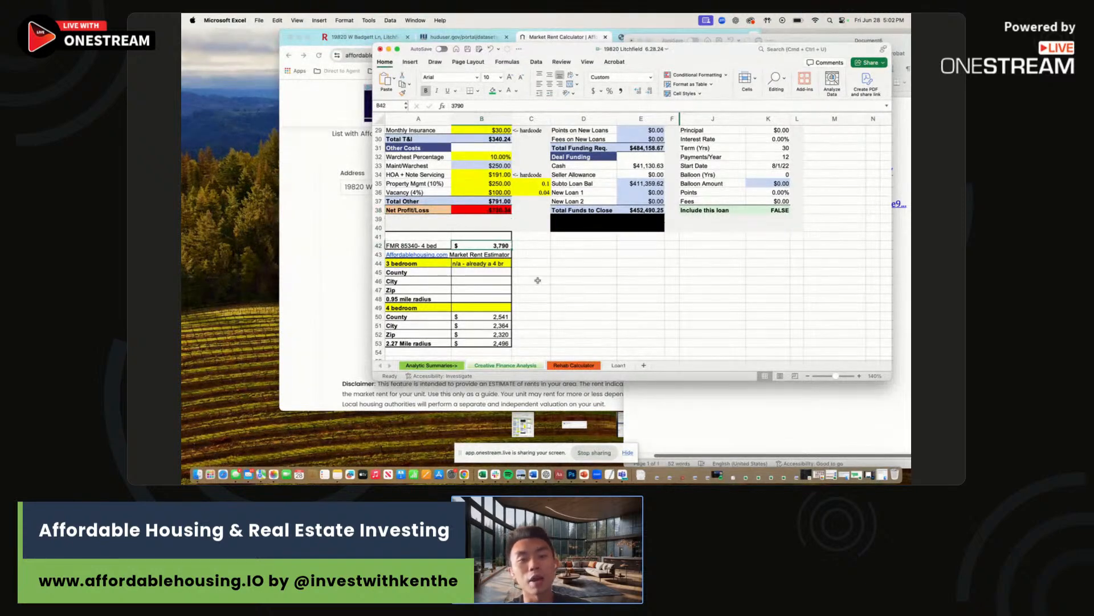
scroll(537, 280, up, 5)
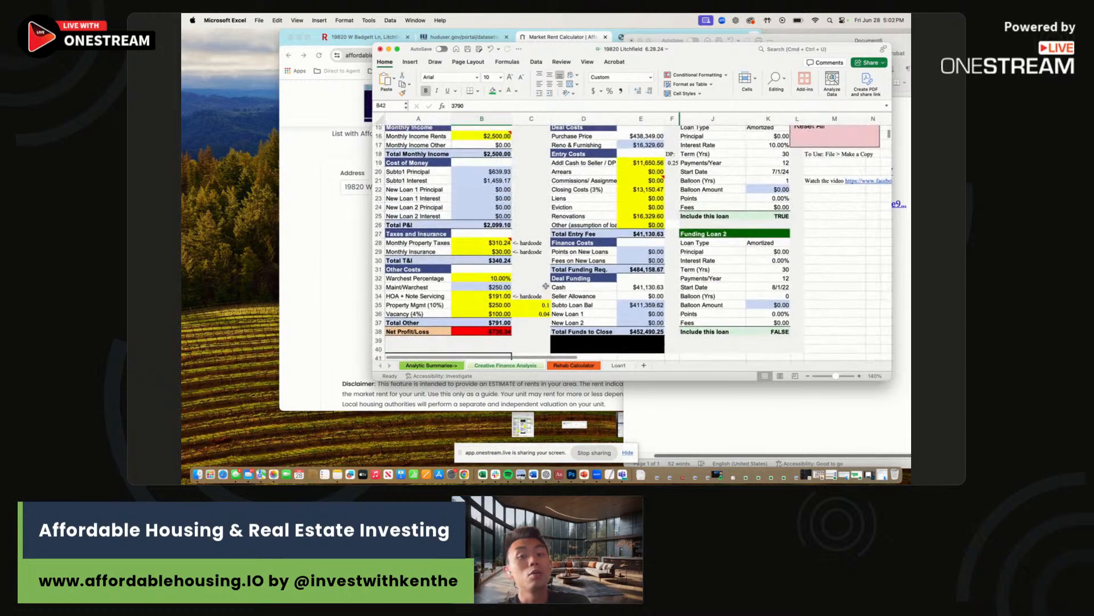
scroll(545, 287, up, 3)
click(495, 205)
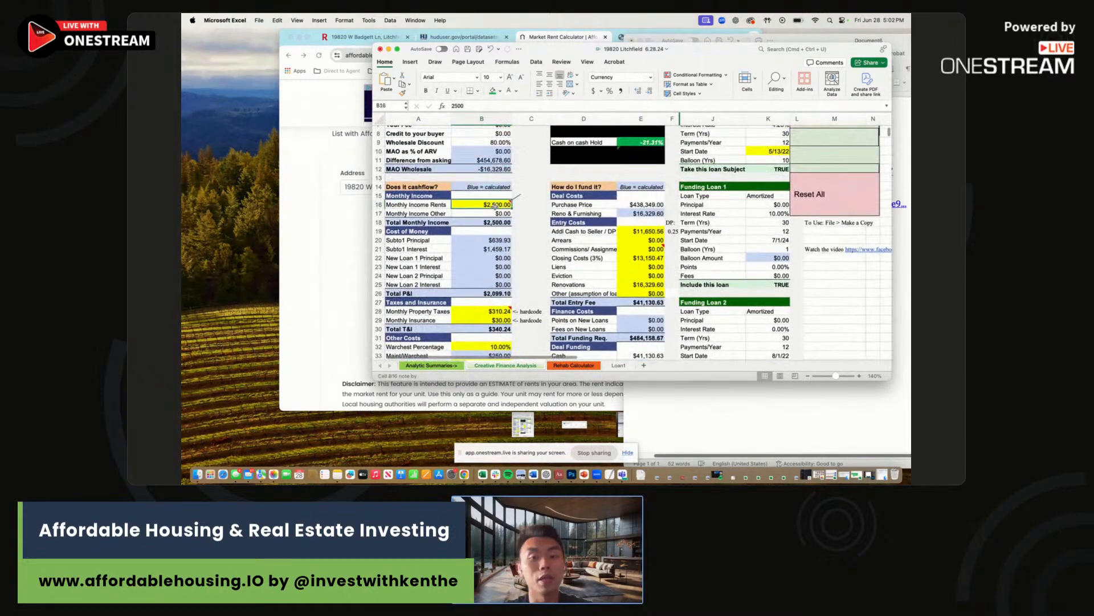
text(3790)
key(Return)
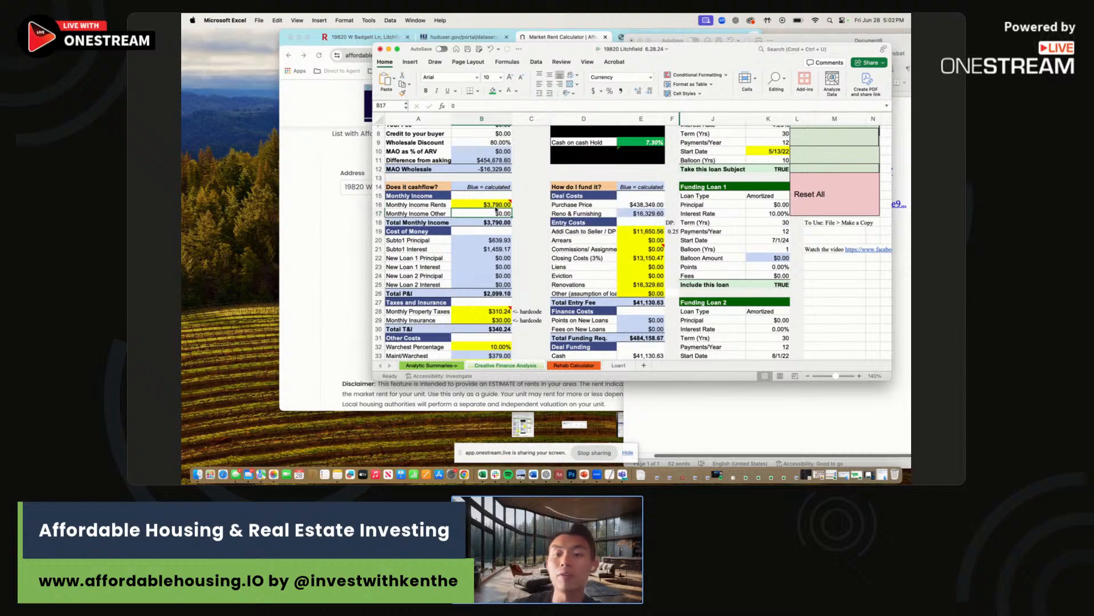
scroll(496, 209, down, 5)
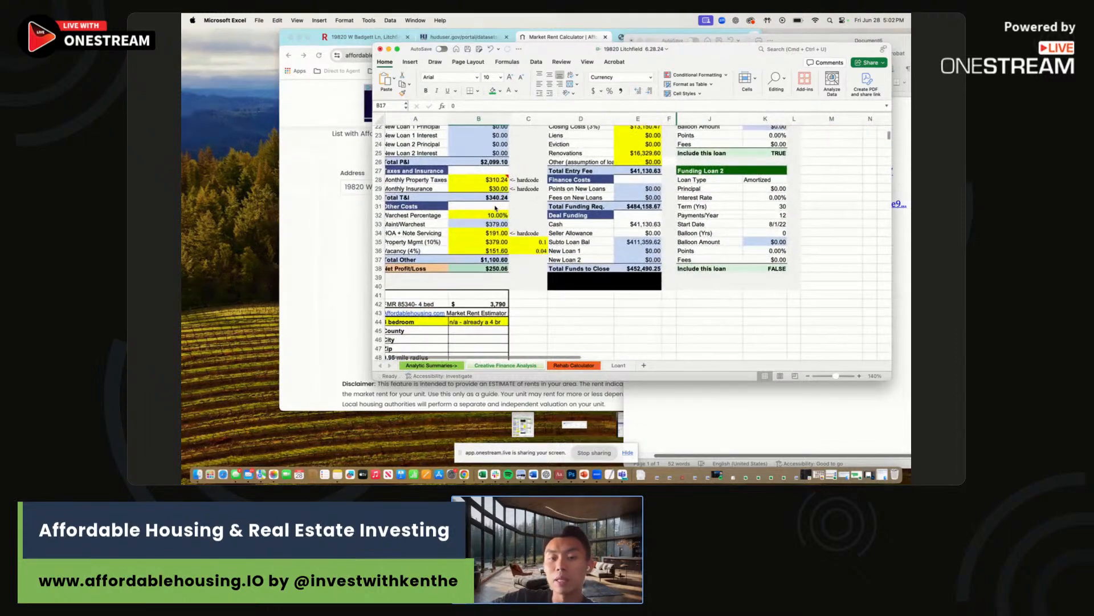
scroll(496, 209, up, 7)
key(super+z)
scroll(496, 209, down, 3)
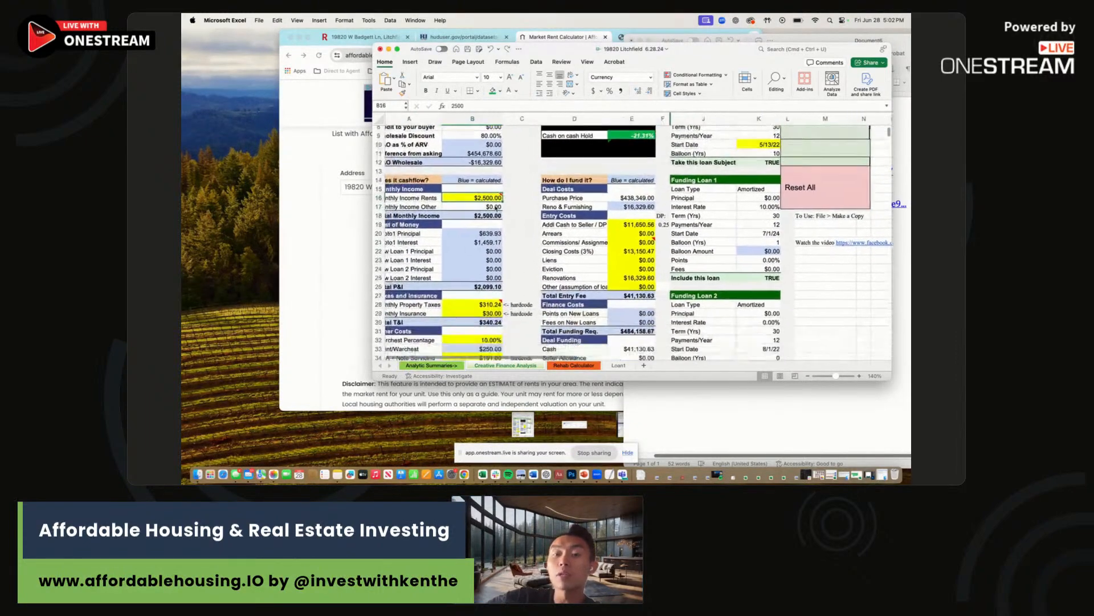
scroll(496, 209, down, 4)
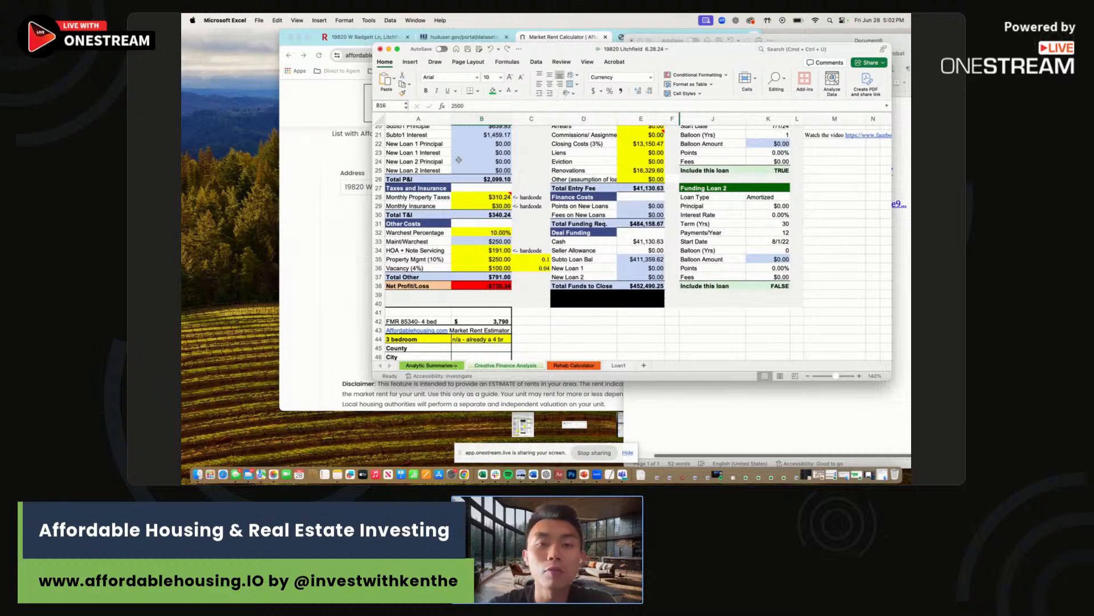
scroll(477, 242, up, 10)
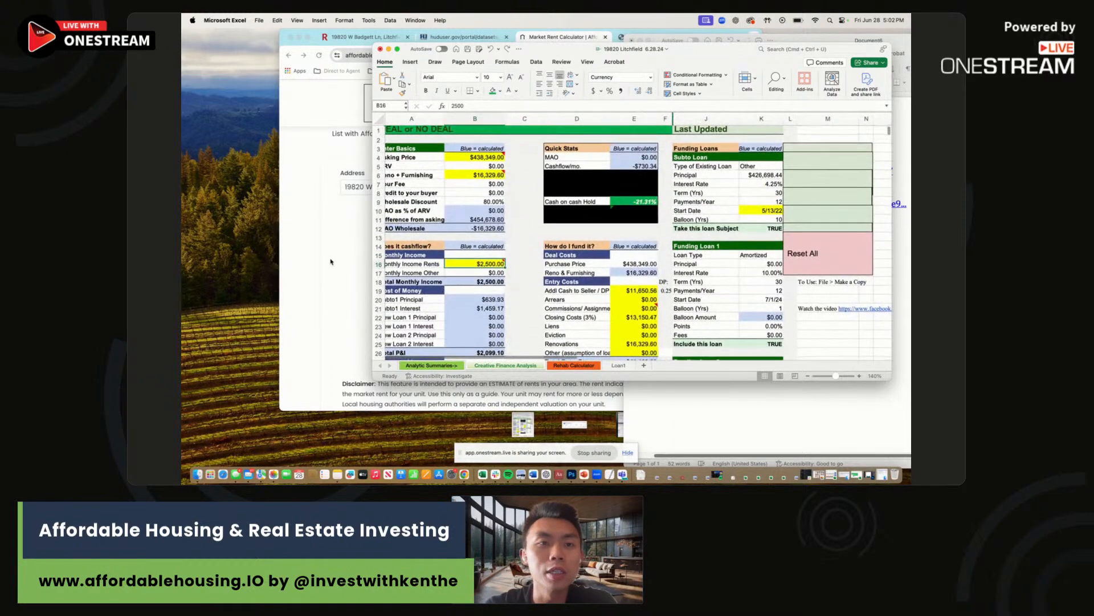